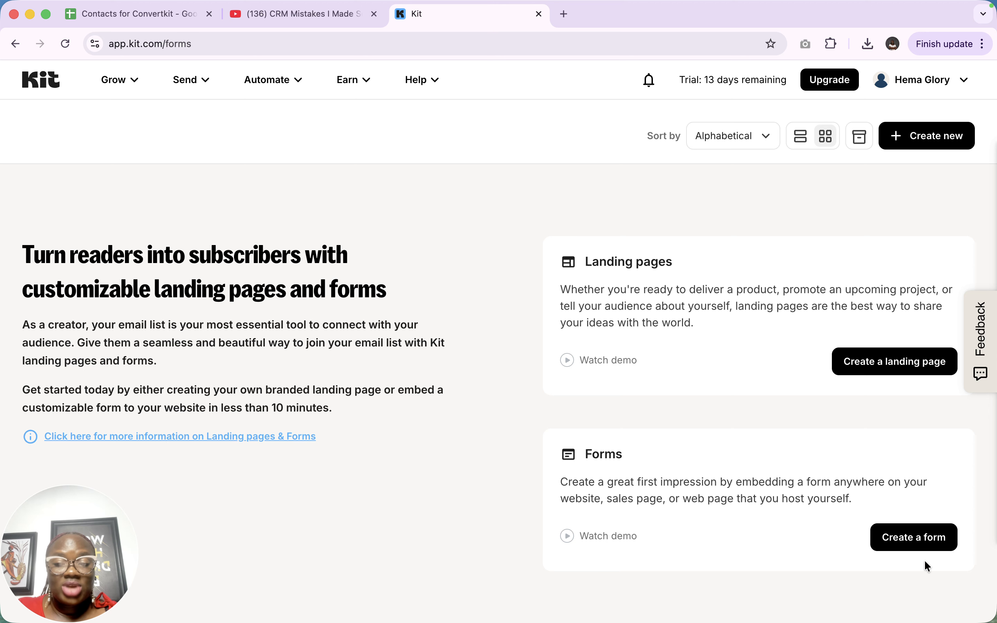
Create a new form with the Inline display format, using the Charlotte template
left_click(921, 538)
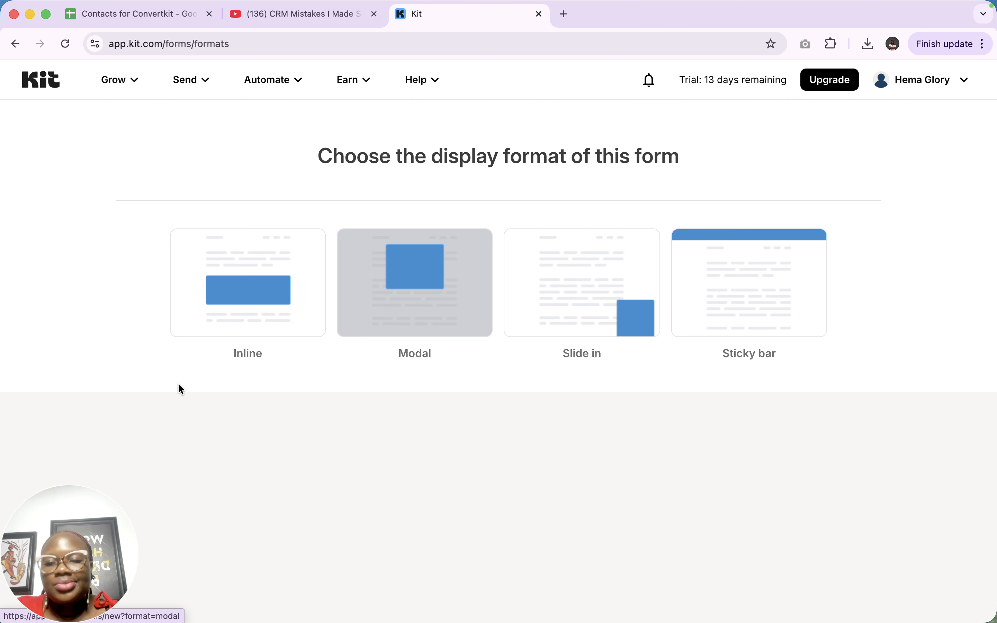
left_click(251, 308)
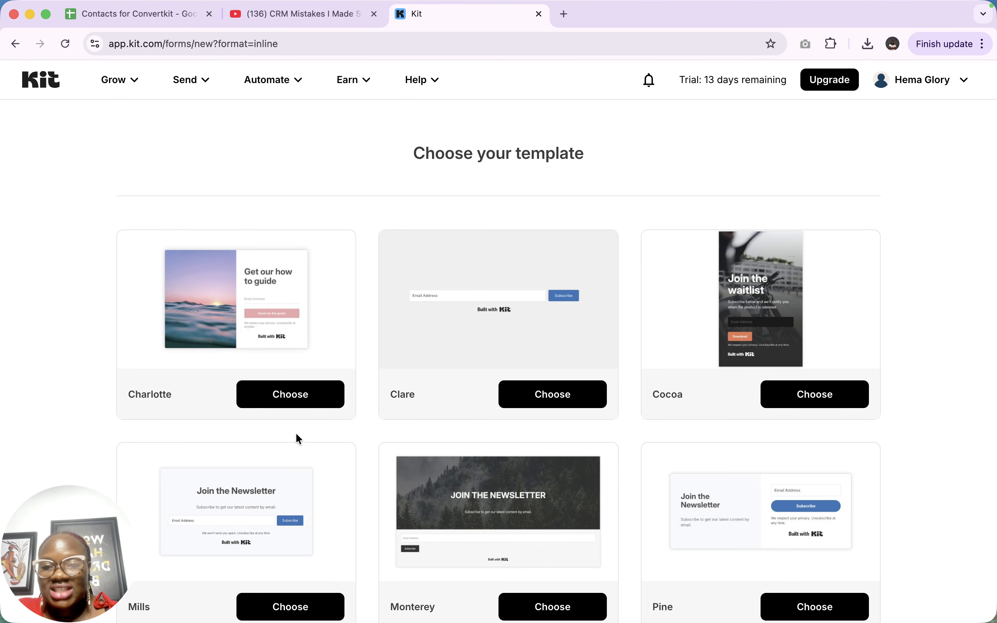
scroll(336, 484, "down", 7)
scroll(336, 484, "up", 5)
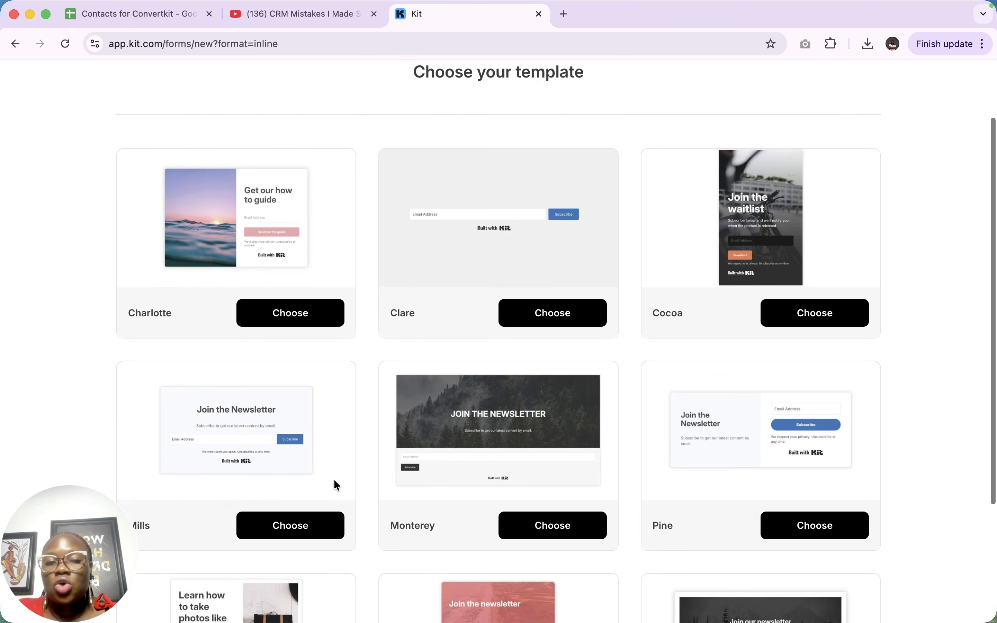
scroll(334, 481, "up", 2)
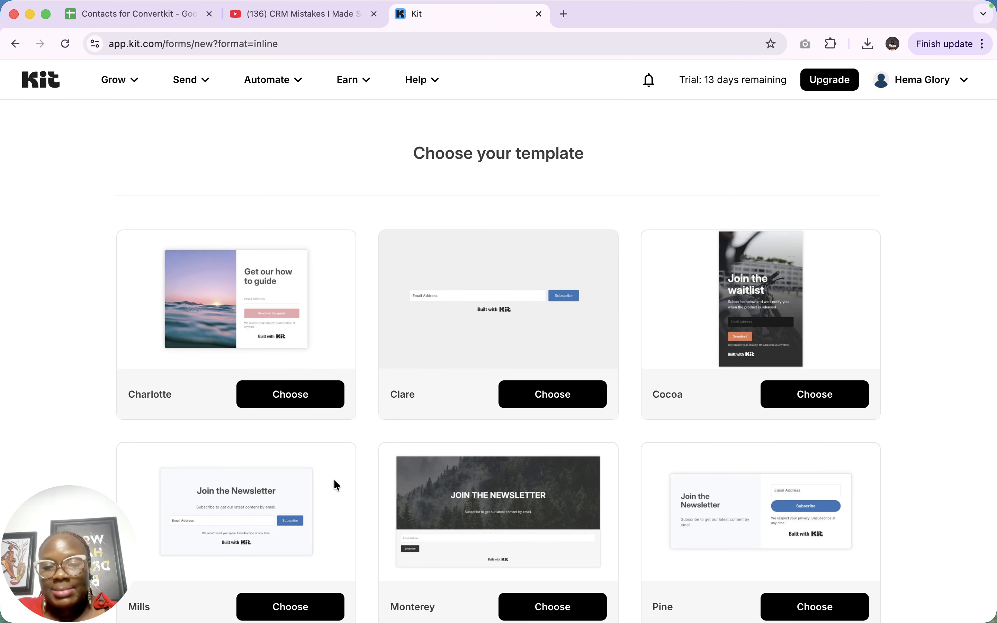
scroll(334, 482, "down", 6)
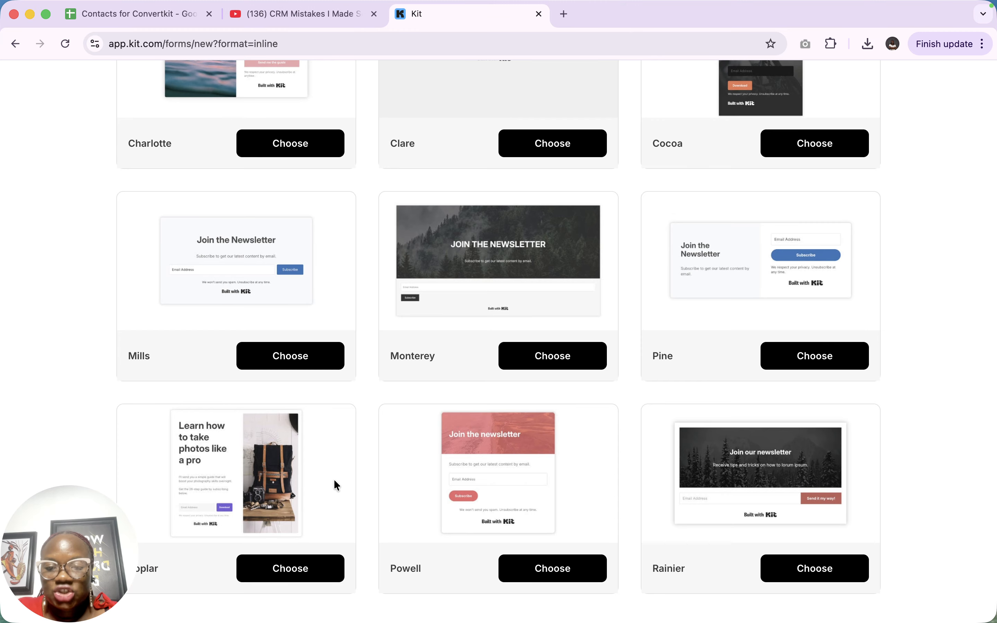
scroll(312, 325, "up", 6)
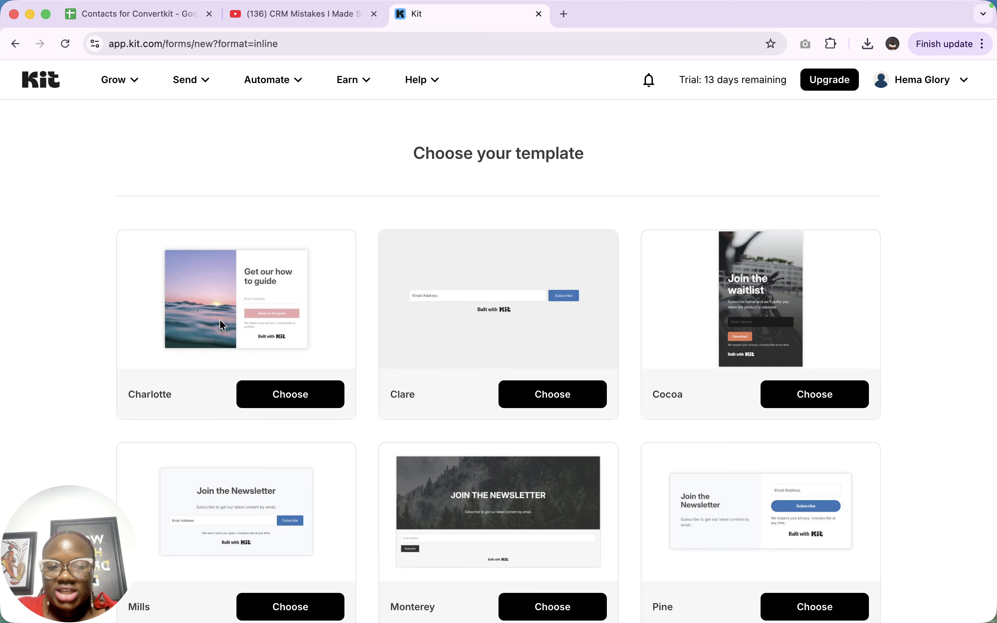
left_click(288, 396)
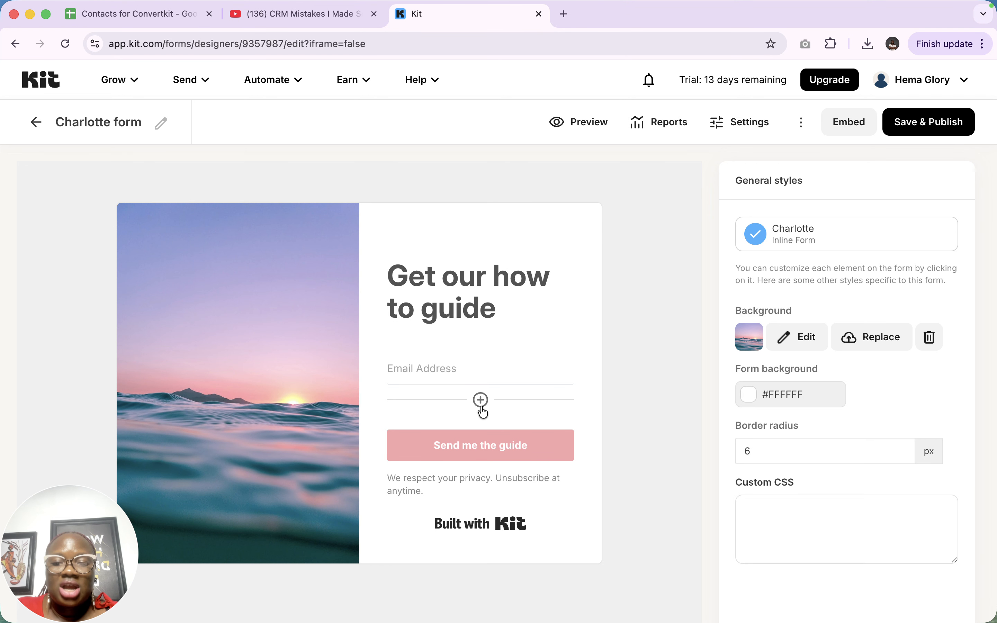
Add a custom field to the form, assign it to First Name, and place it above the Email Address field
scroll(482, 412, "down", 2)
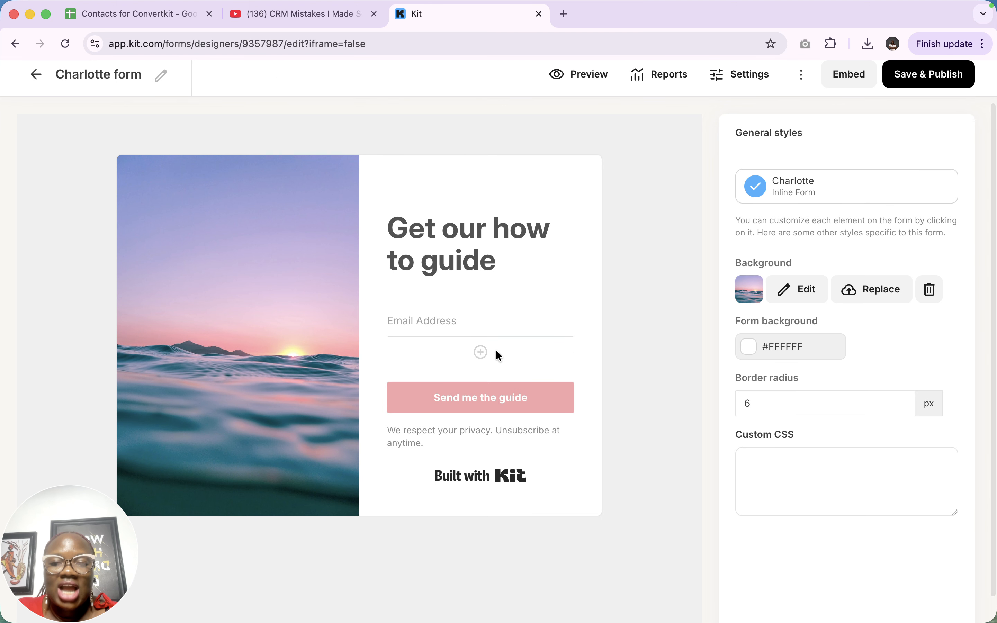
left_click(481, 353)
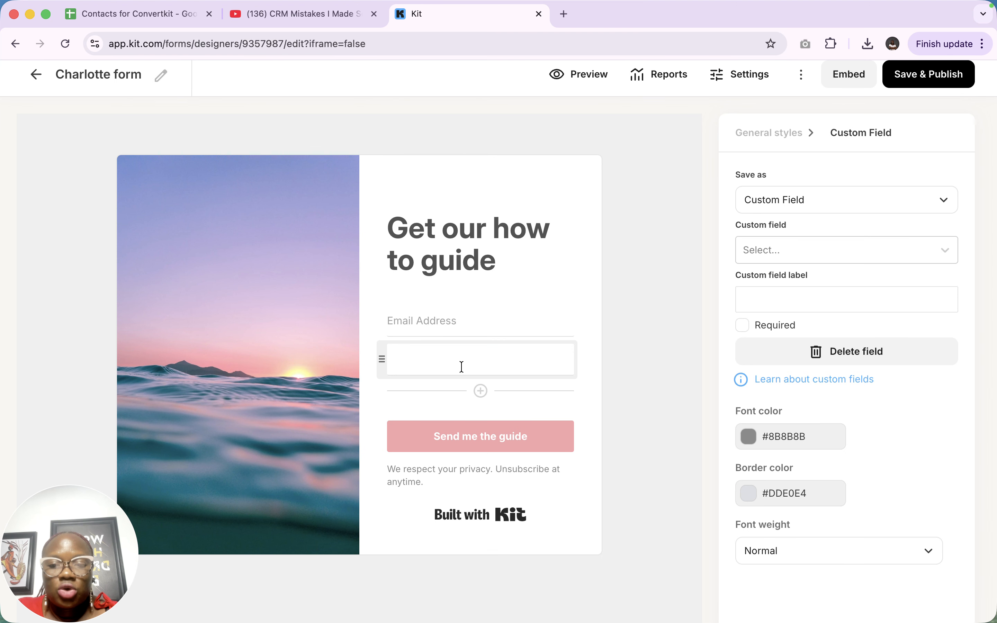
left_click(803, 201)
left_click(795, 235)
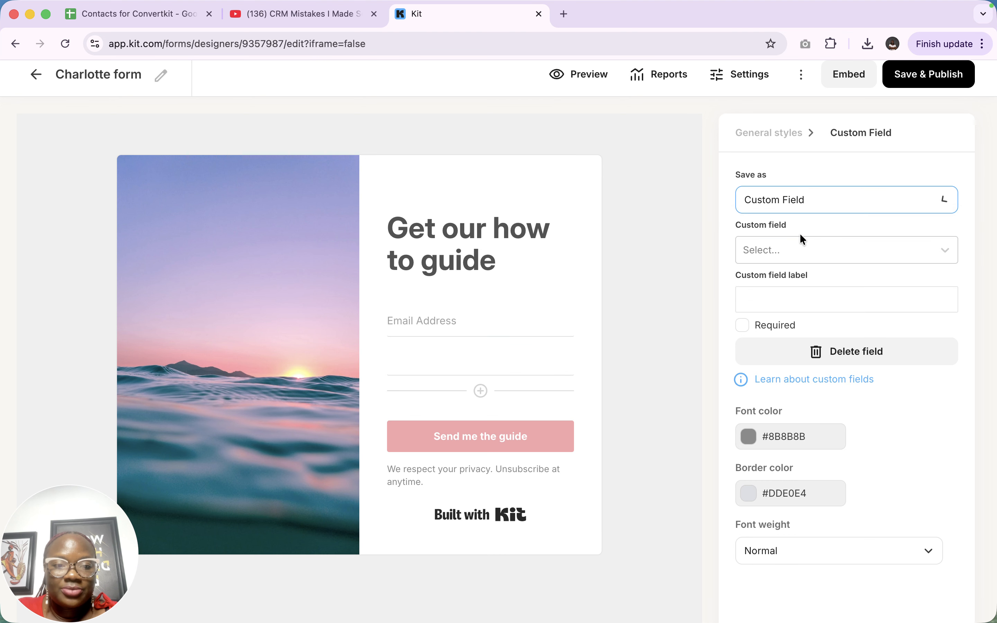
left_click(776, 255)
left_click(779, 288)
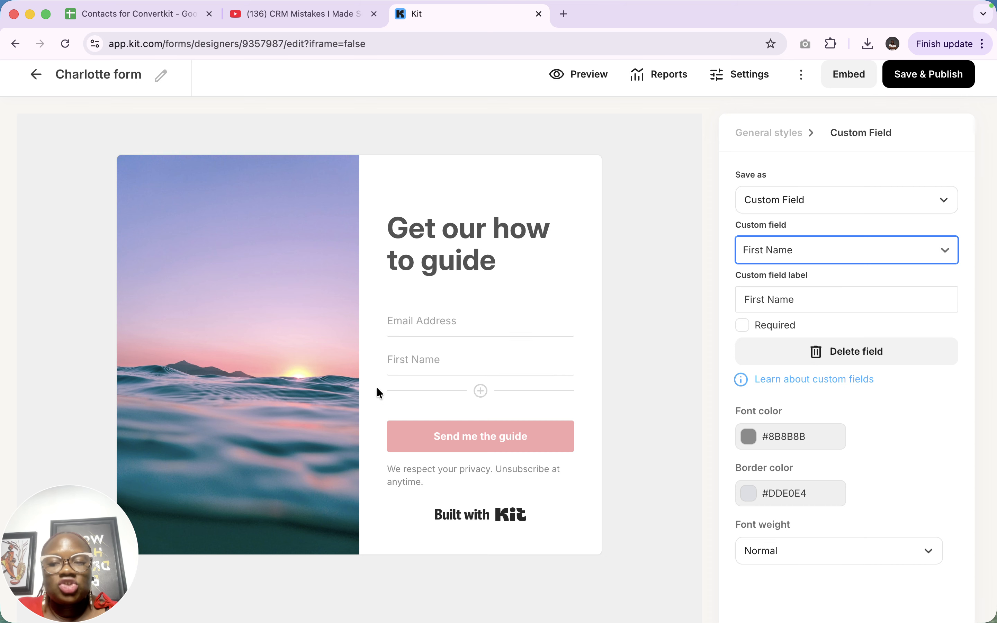
left_click_drag(381, 358, 383, 316)
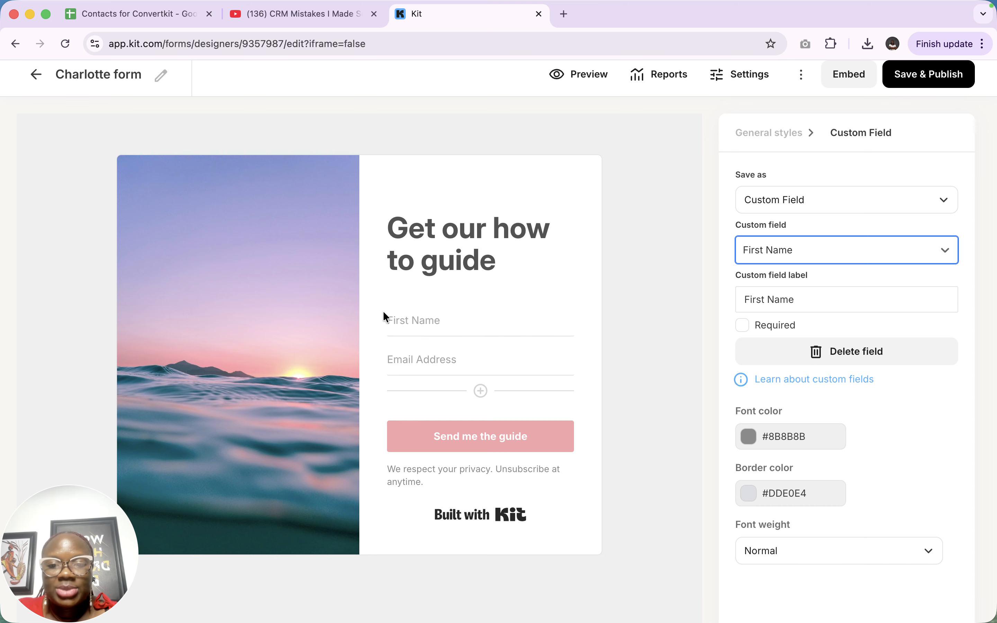
Replace the form's headline text with "Subscribe to our channel today"
left_click(453, 249)
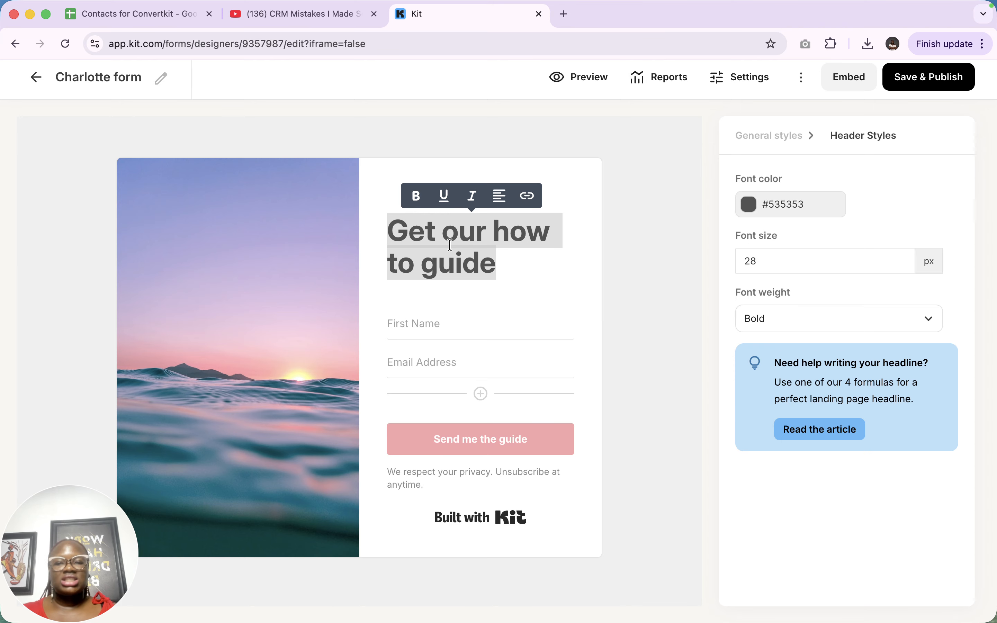
left_click(498, 269)
triple_click(498, 269)
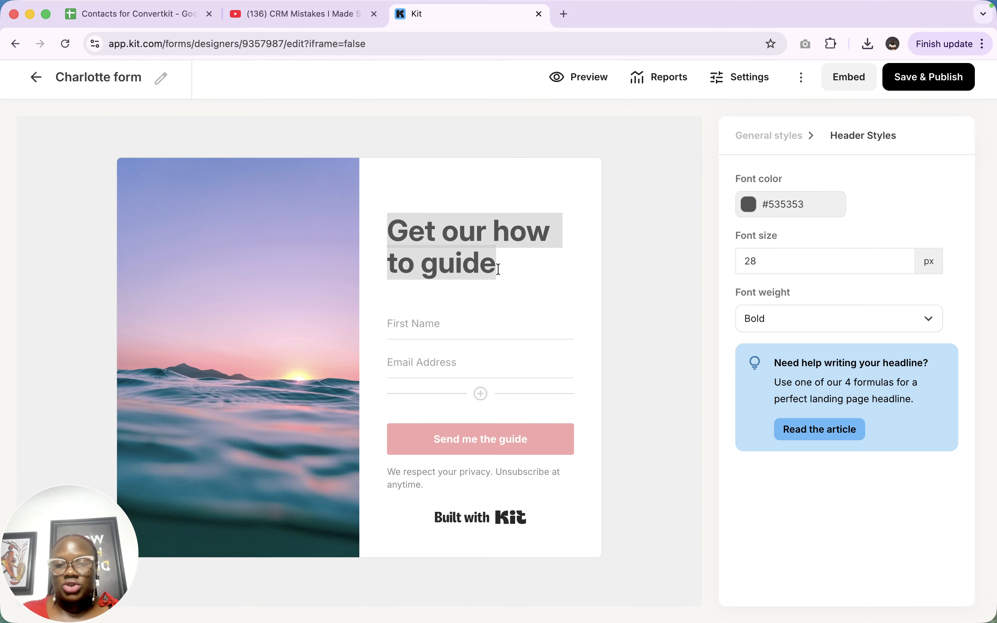
type("Subscribe to our channel today")
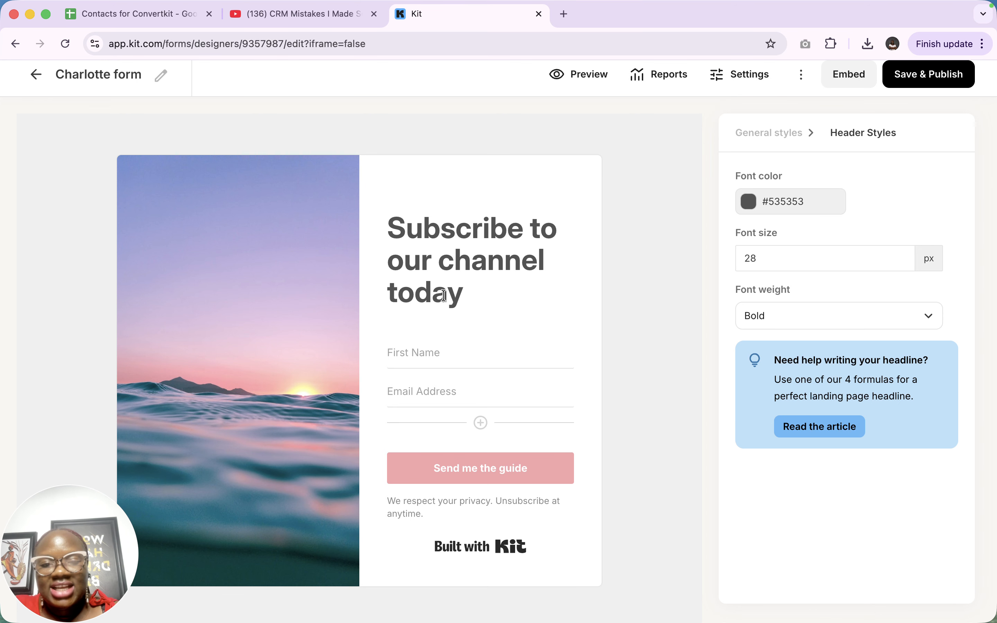
Change the headline's font color to red, #F50000
triple_click(444, 272)
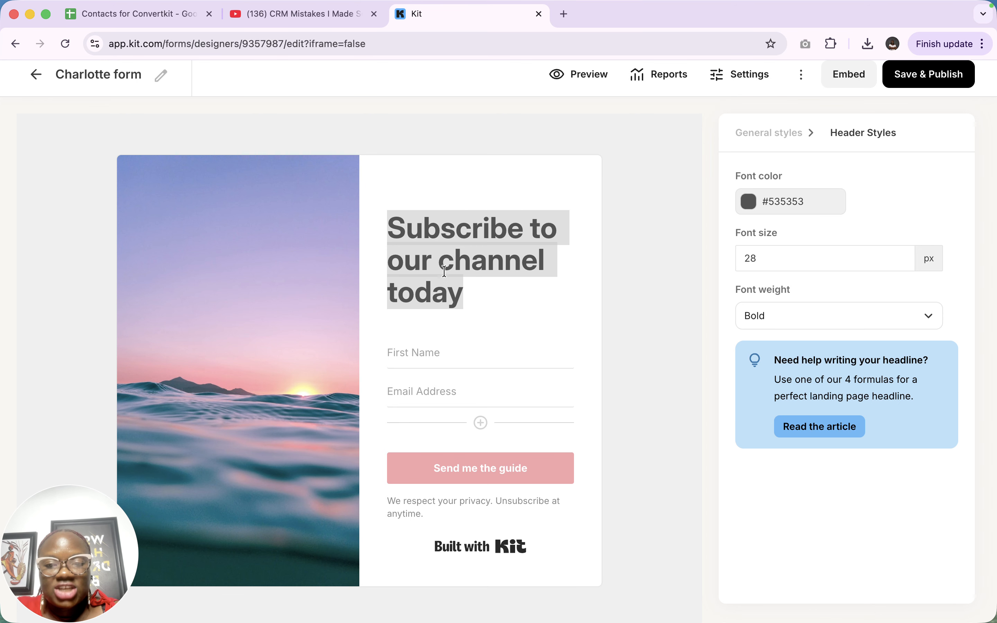
left_click(748, 203)
left_click_drag(832, 236, 850, 230)
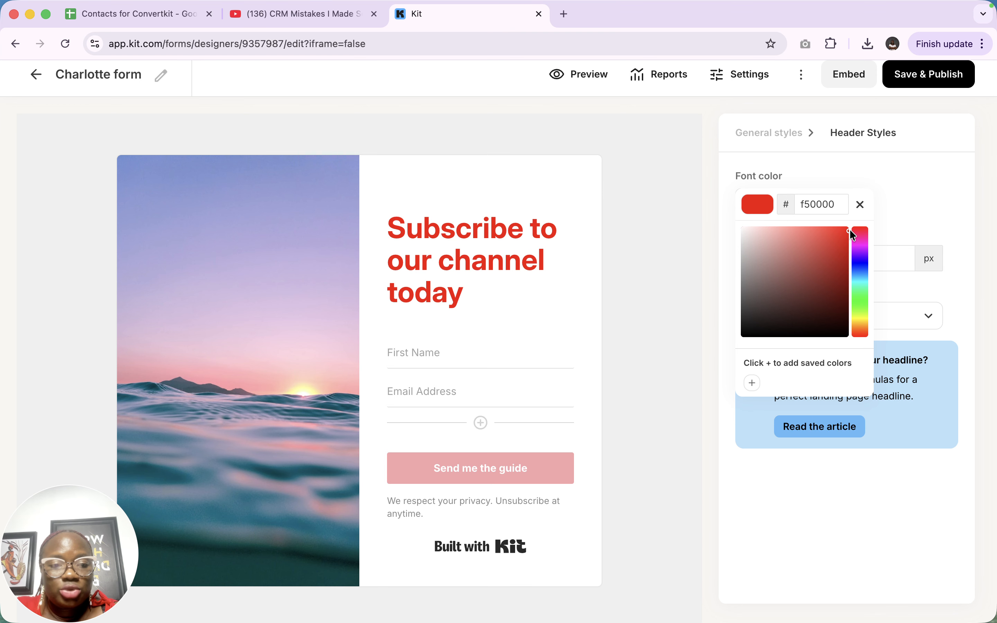
left_click(911, 201)
Try the headline at a font size of 32 px and restore it to 28 px
left_click(843, 260)
double_click(843, 260)
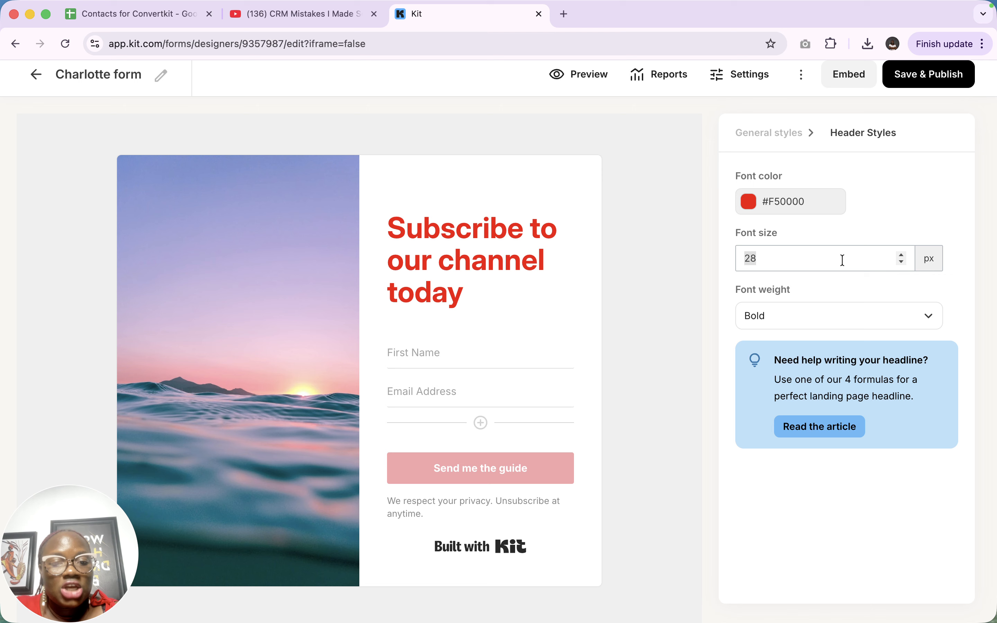
left_click(902, 254)
left_click(901, 255)
left_click(902, 254)
left_click(901, 255)
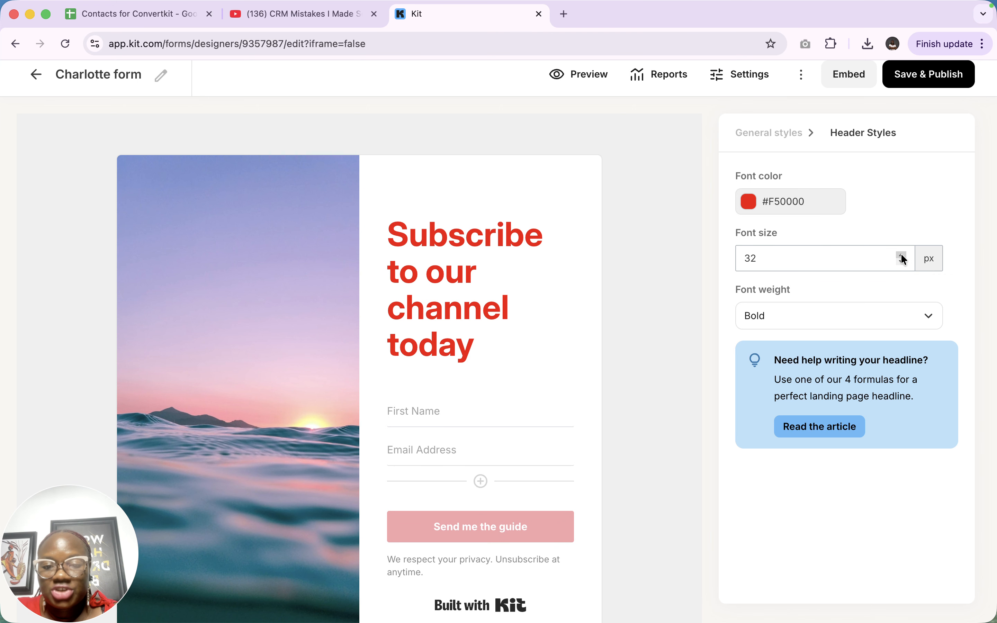
left_click(902, 261)
left_click(902, 262)
left_click(902, 261)
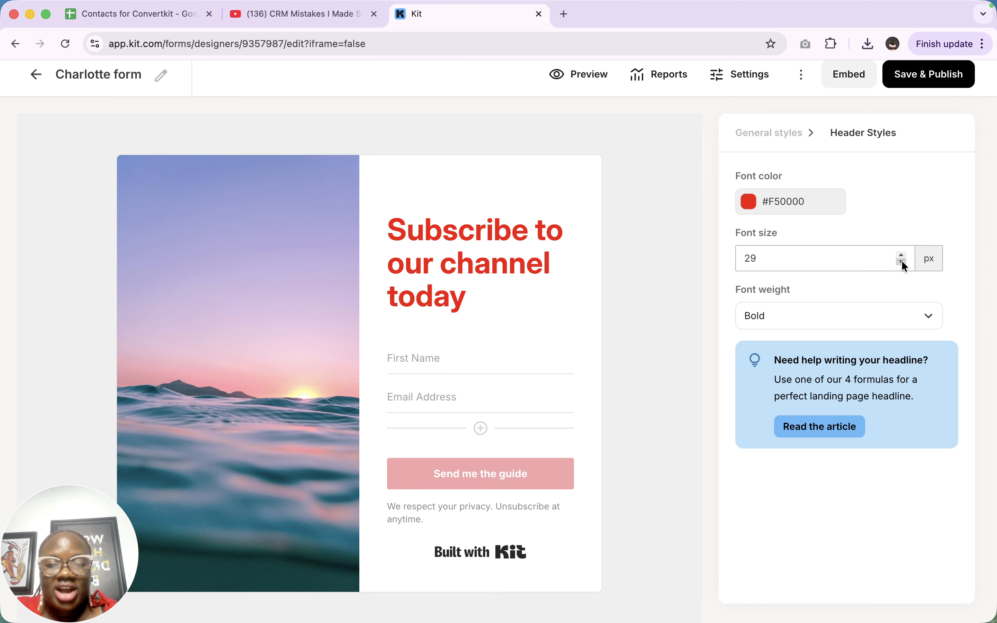
left_click(902, 262)
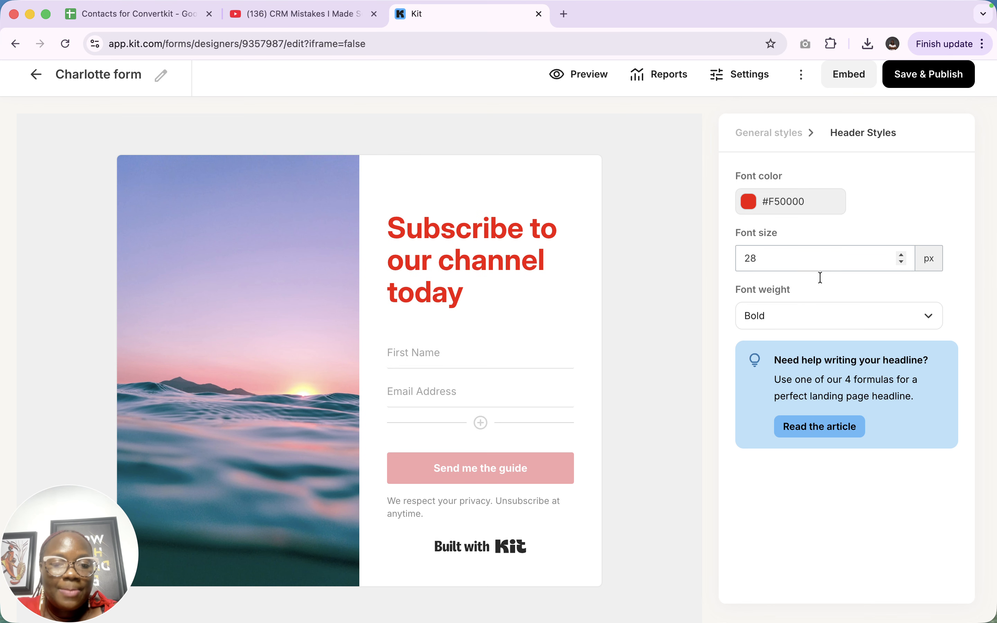
Try the Normal font weight on the headline and return it to Bold
left_click(824, 315)
left_click(796, 379)
left_click(816, 324)
left_click(773, 365)
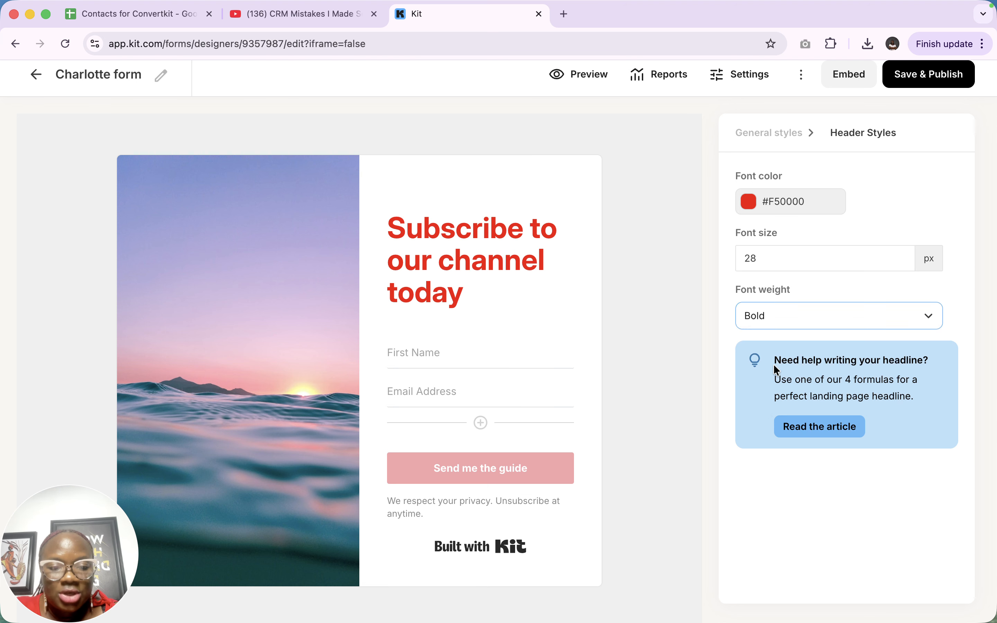
left_click(776, 323)
left_click(754, 351)
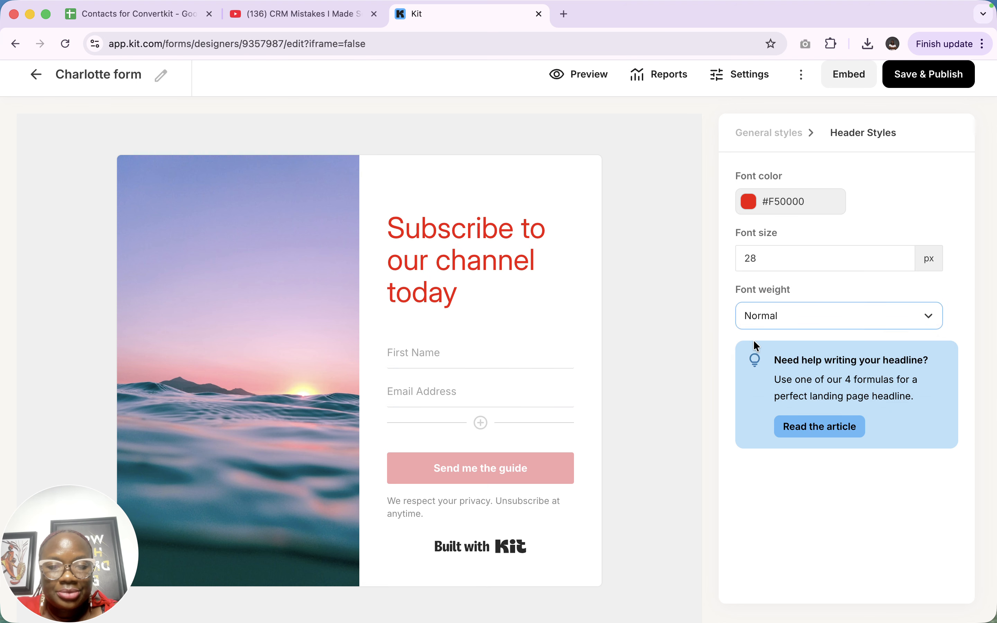
left_click(767, 325)
left_click(758, 379)
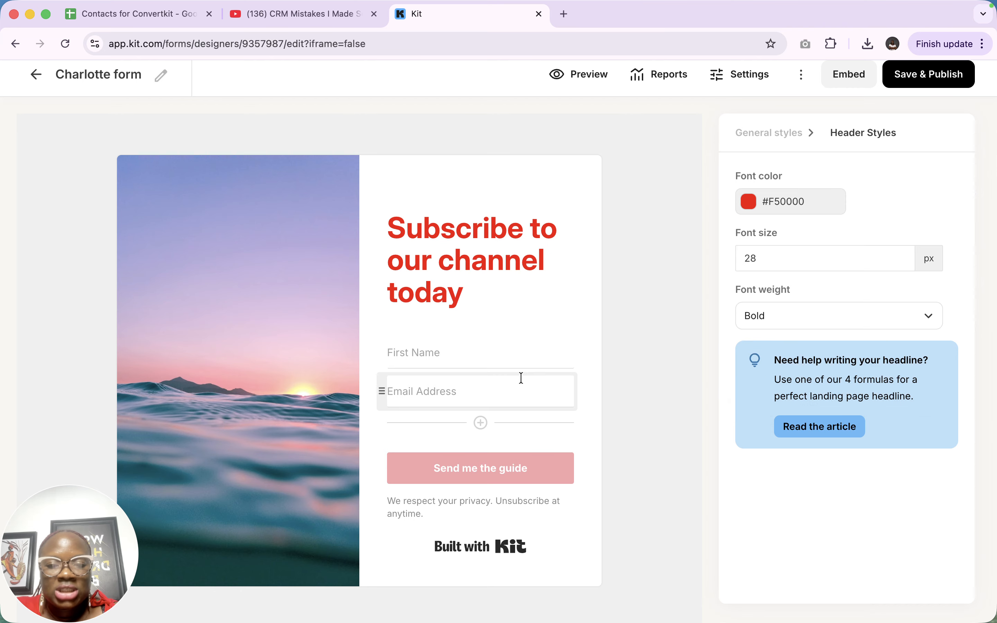
Relabel the First Name field as "What is your first name?" and make it required
left_click(413, 355)
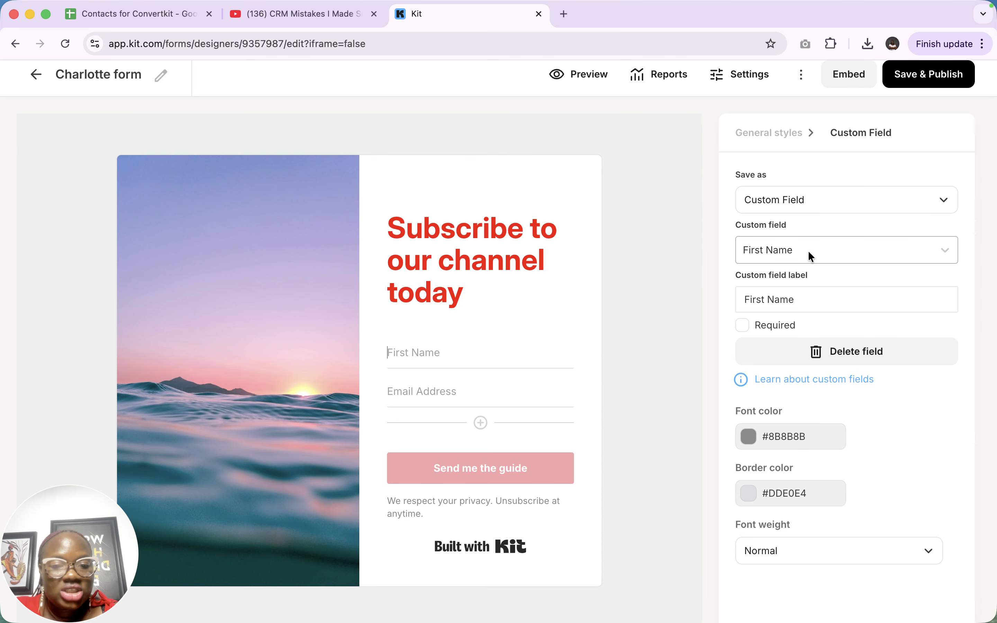
left_click(815, 296)
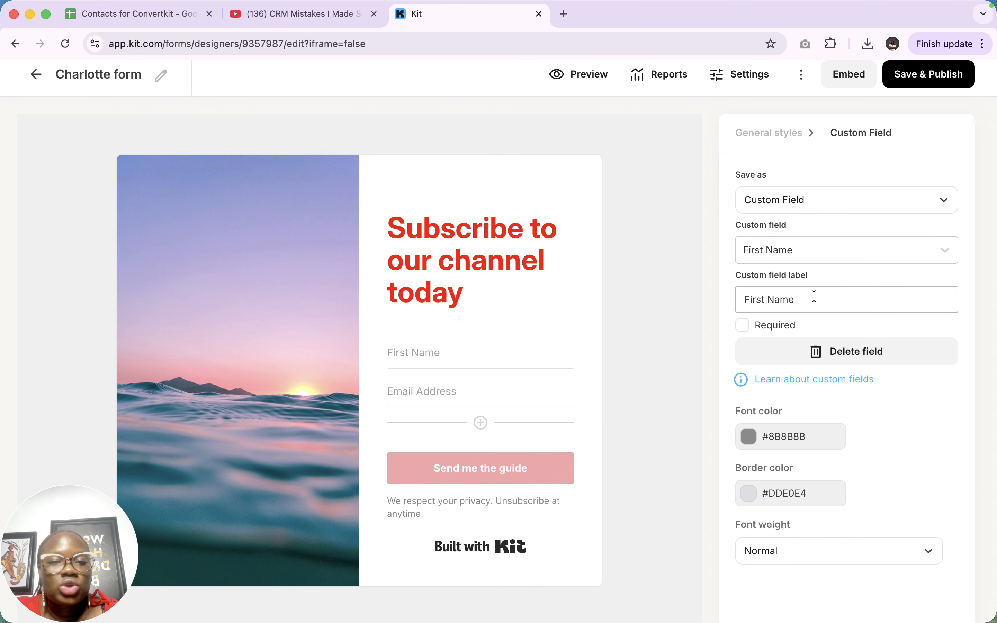
key("alt+shift+Left")
key("alt+shift+Left")
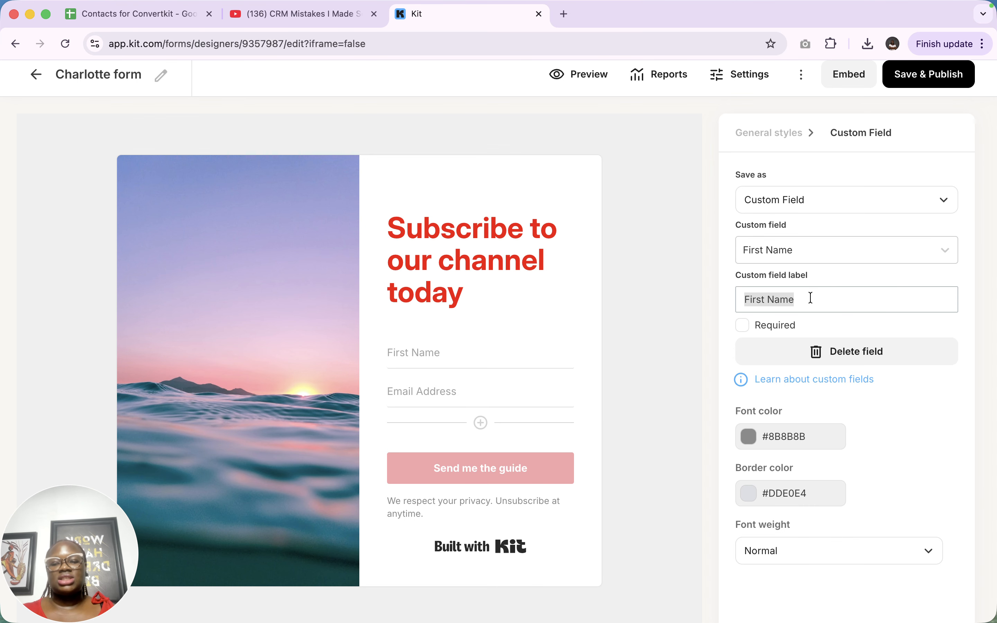
type("W")
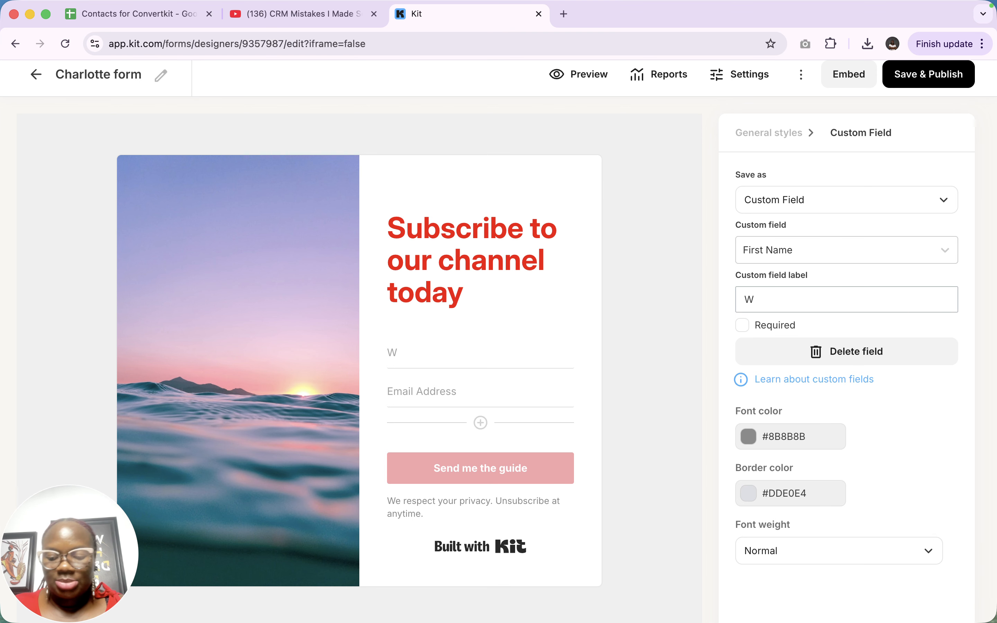
type("hat is ")
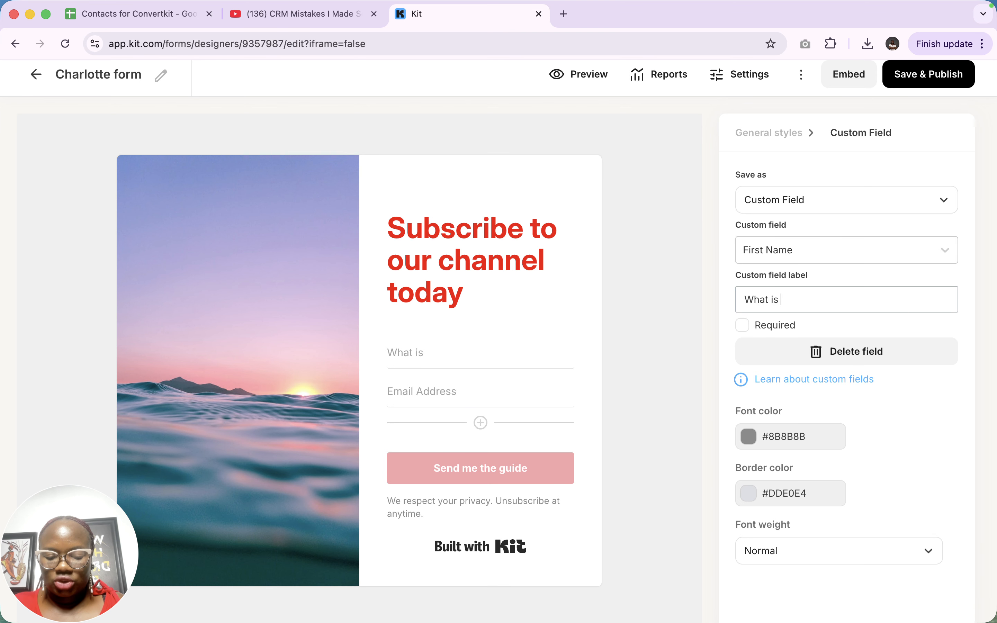
type("your first name")
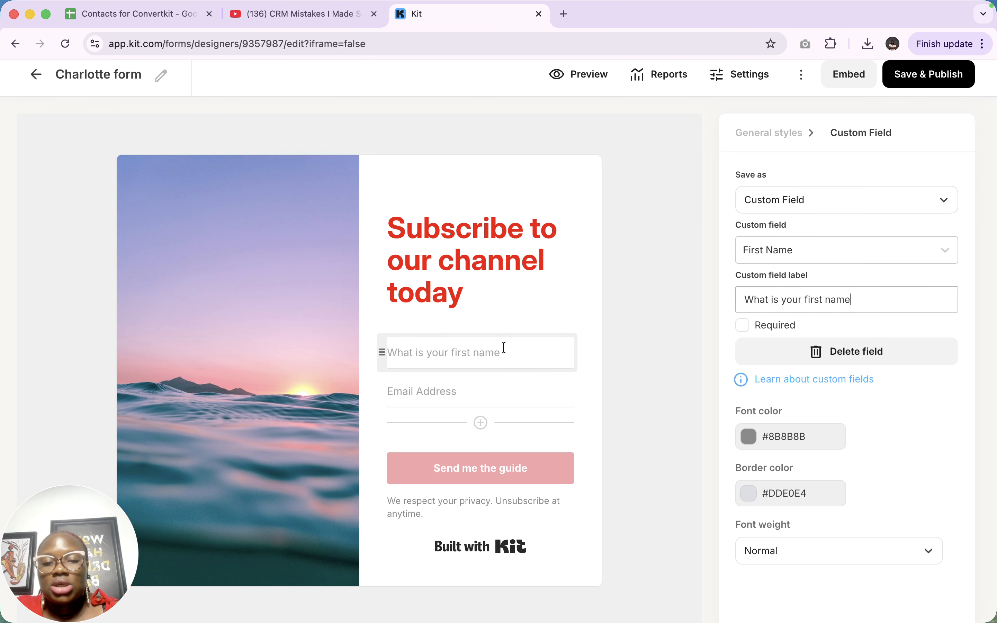
type("?")
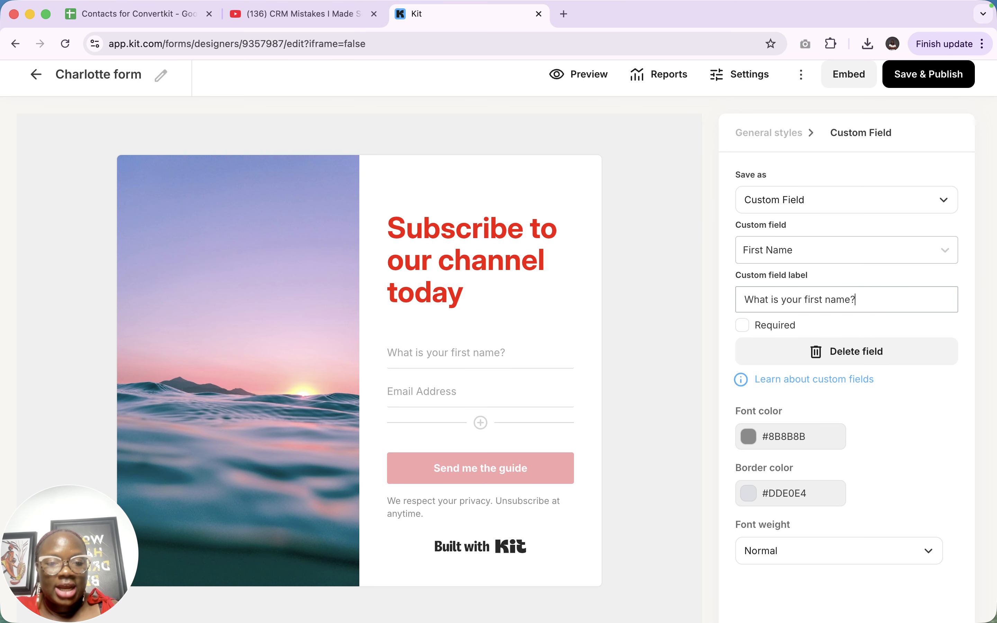
left_click(742, 326)
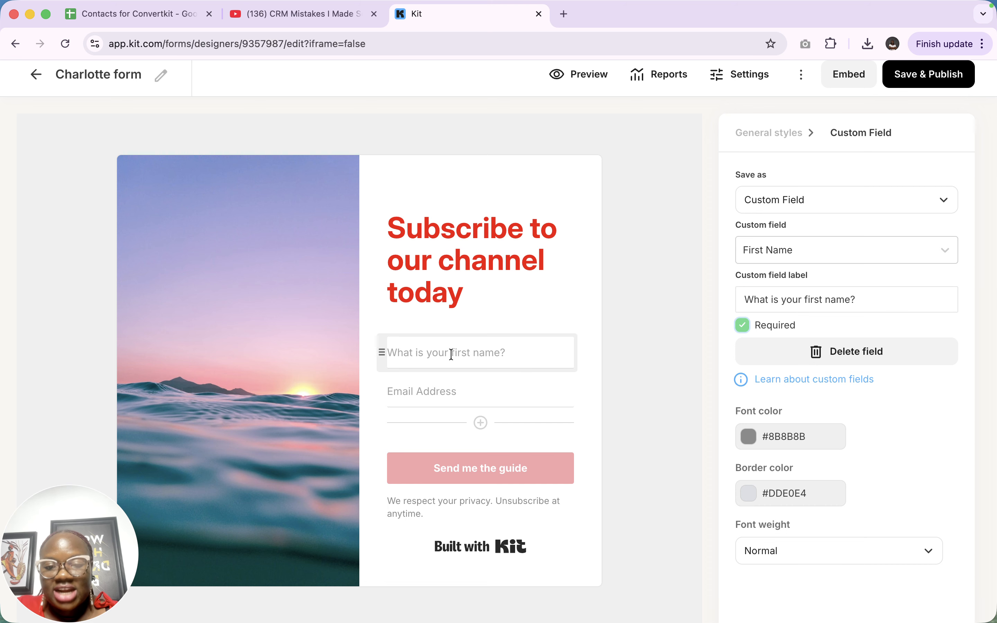
Set the font color of the form's input fields to red, #FF0000
scroll(450, 354, "down", 2)
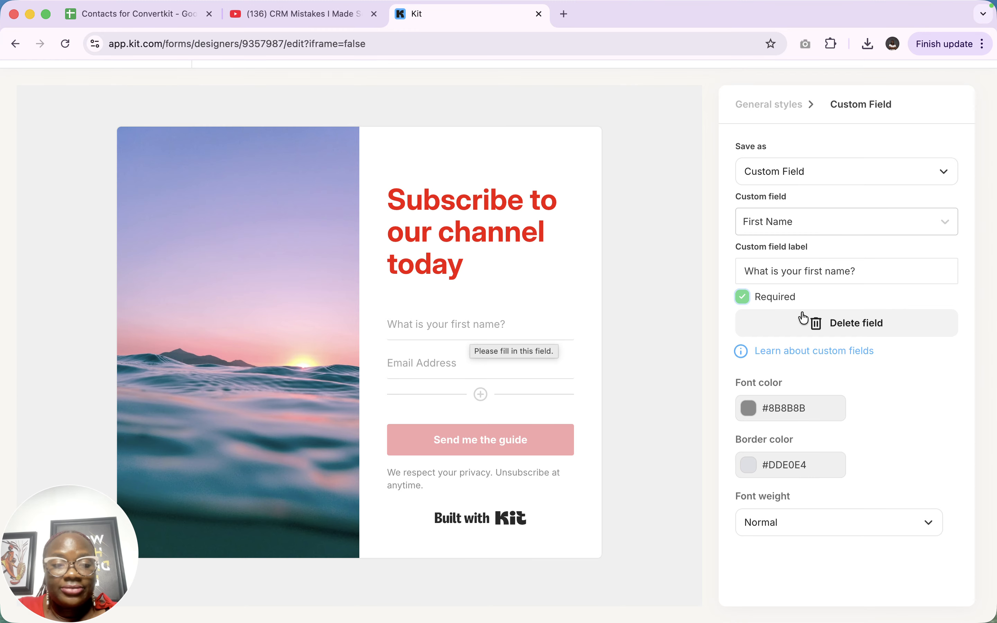
left_click(749, 412)
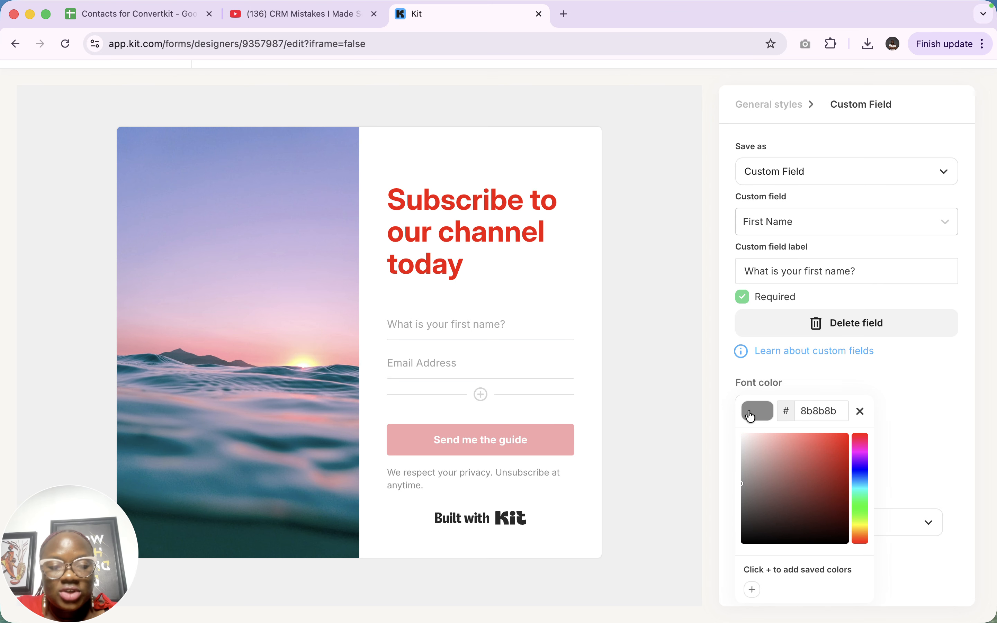
left_click(802, 455)
left_click(822, 443)
left_click_drag(835, 431, 856, 429)
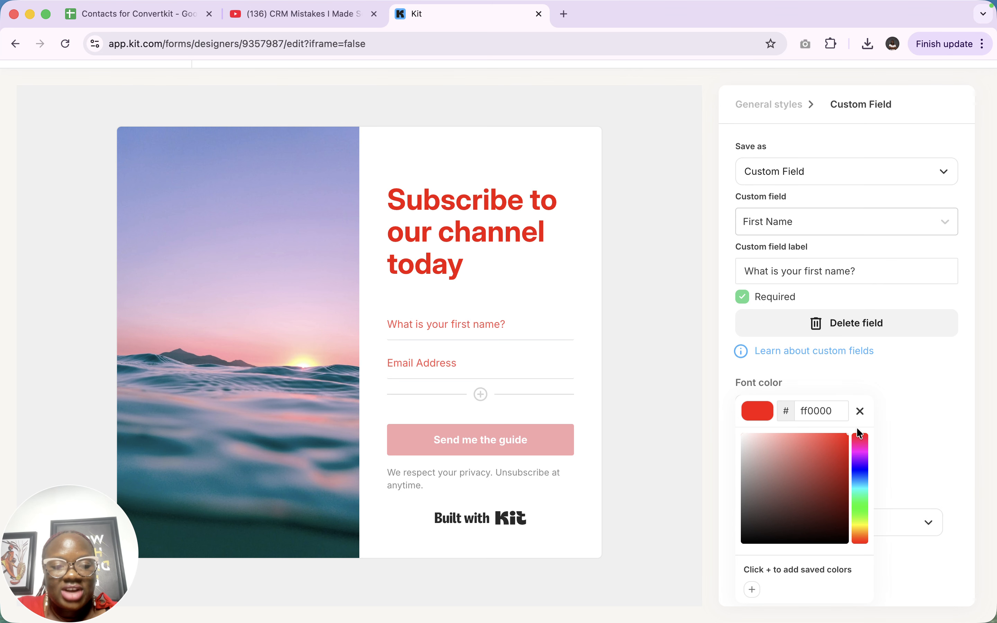
Set the border color of the form's input fields to blue, #3100FF, and their font weight to Bold
left_click(973, 400)
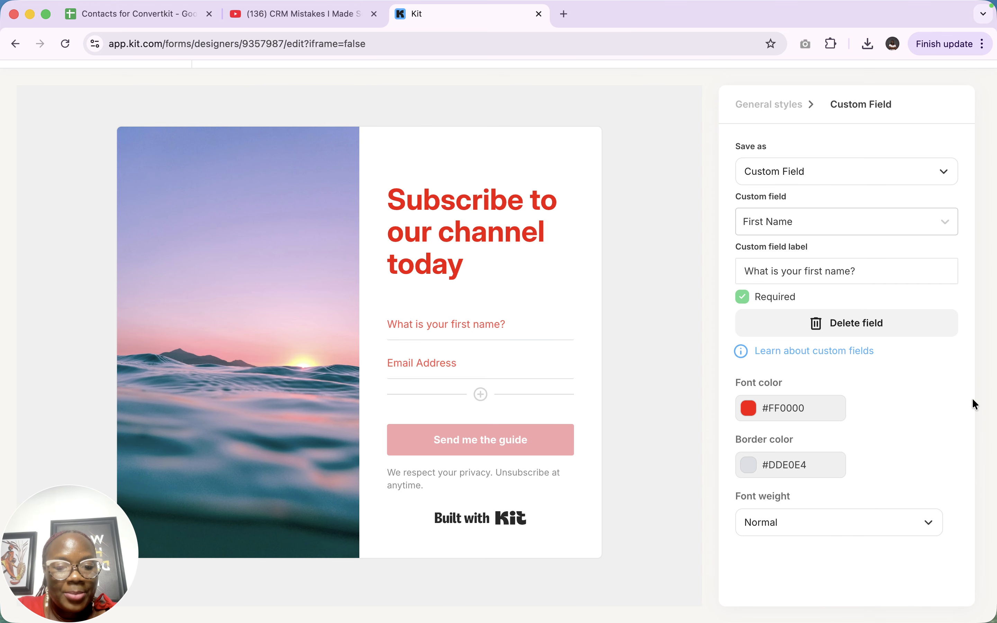
left_click(748, 467)
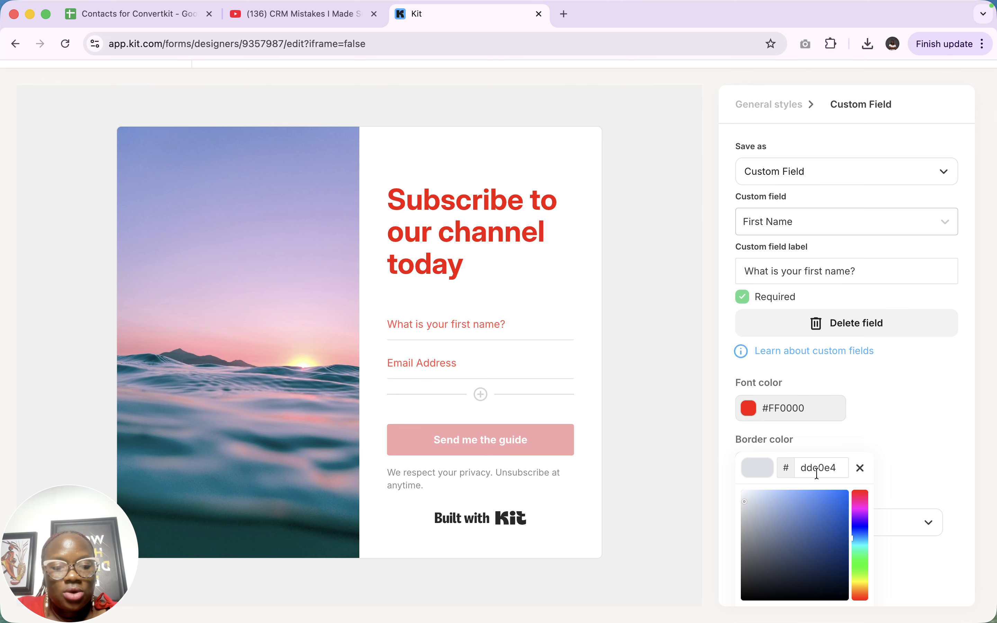
left_click(810, 518)
left_click_drag(810, 518, 838, 500)
left_click(782, 542)
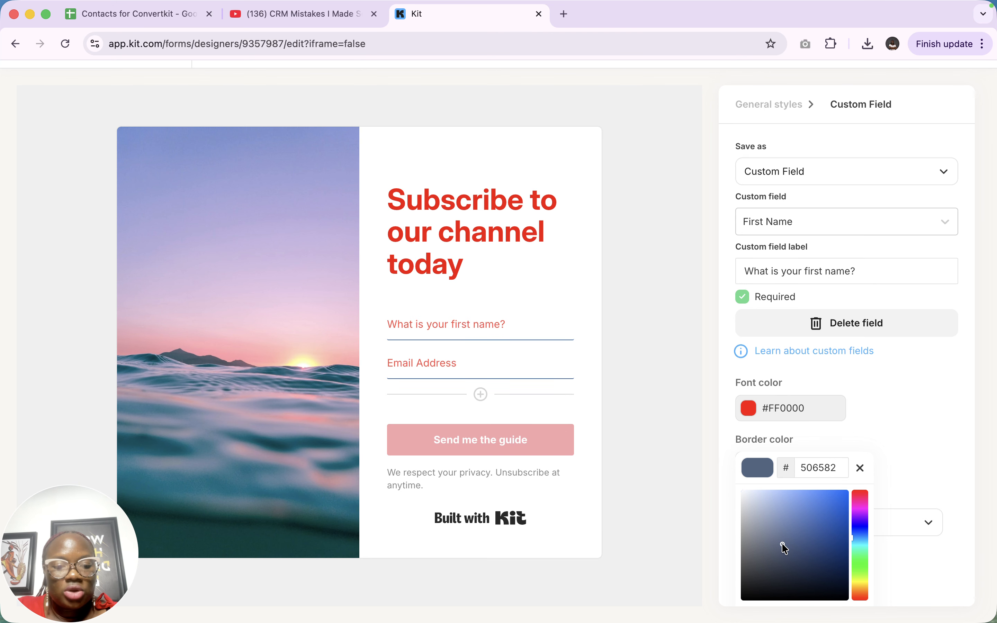
left_click_drag(782, 542, 771, 511)
scroll(772, 511, "down", 1)
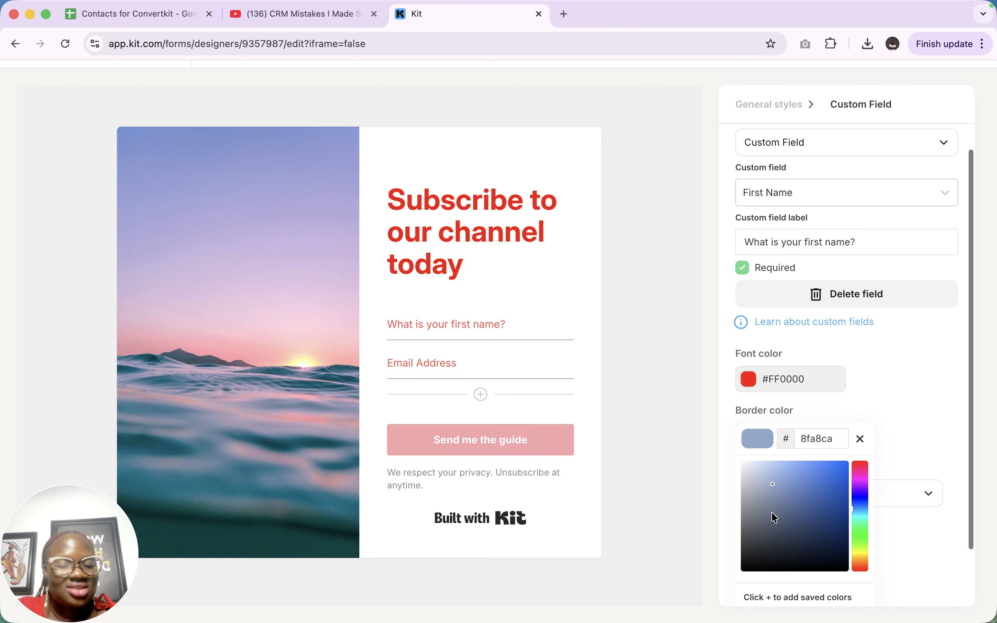
left_click(861, 496)
left_click_drag(832, 481, 860, 454)
left_click(965, 387)
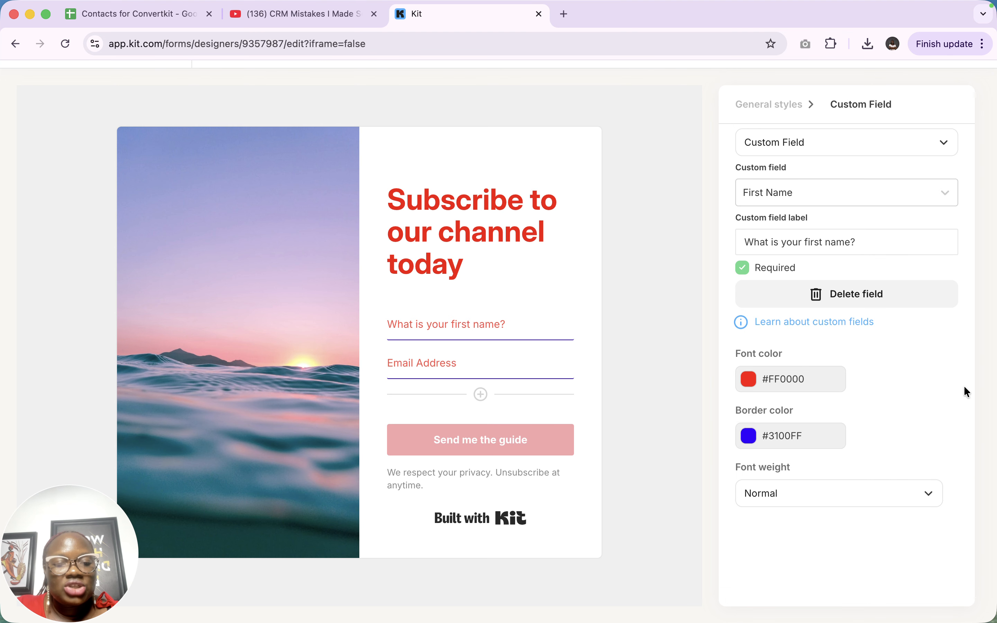
left_click(793, 493)
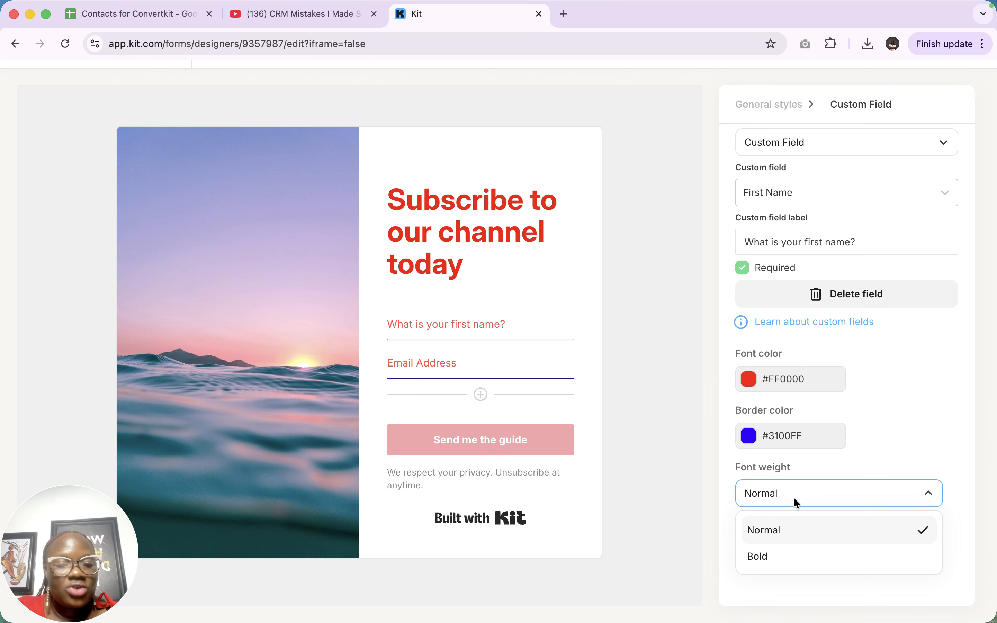
left_click(779, 556)
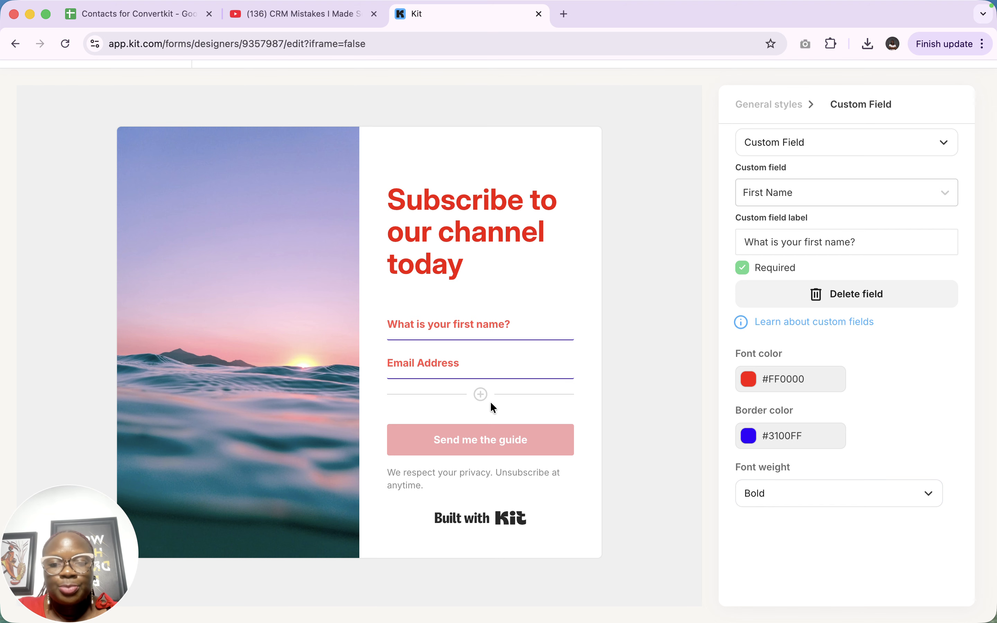
Add a custom field below Email Address, trying Job Title first and settling on Company Name
left_click(481, 396)
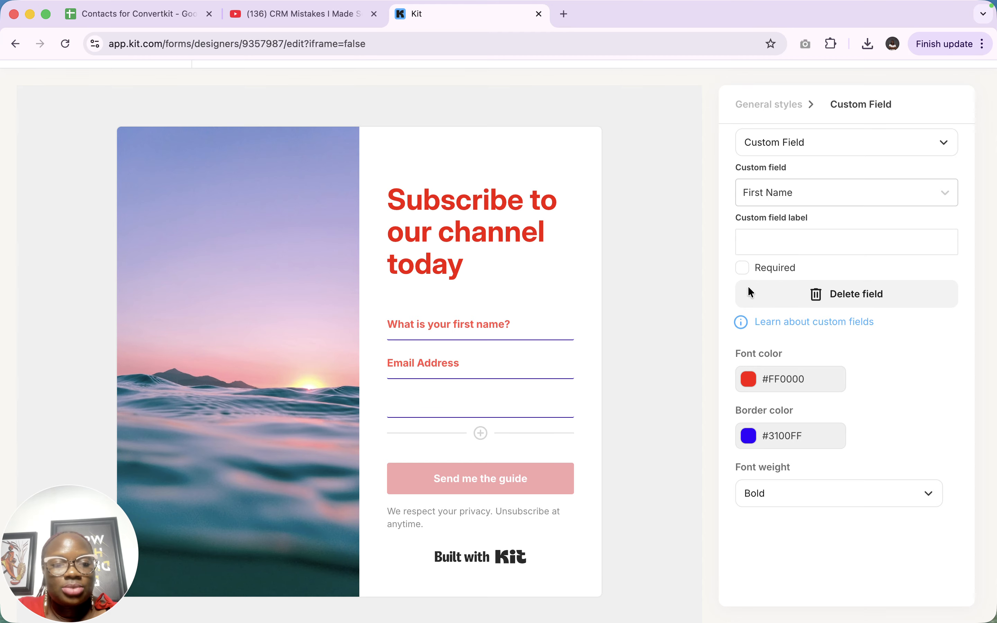
left_click(819, 188)
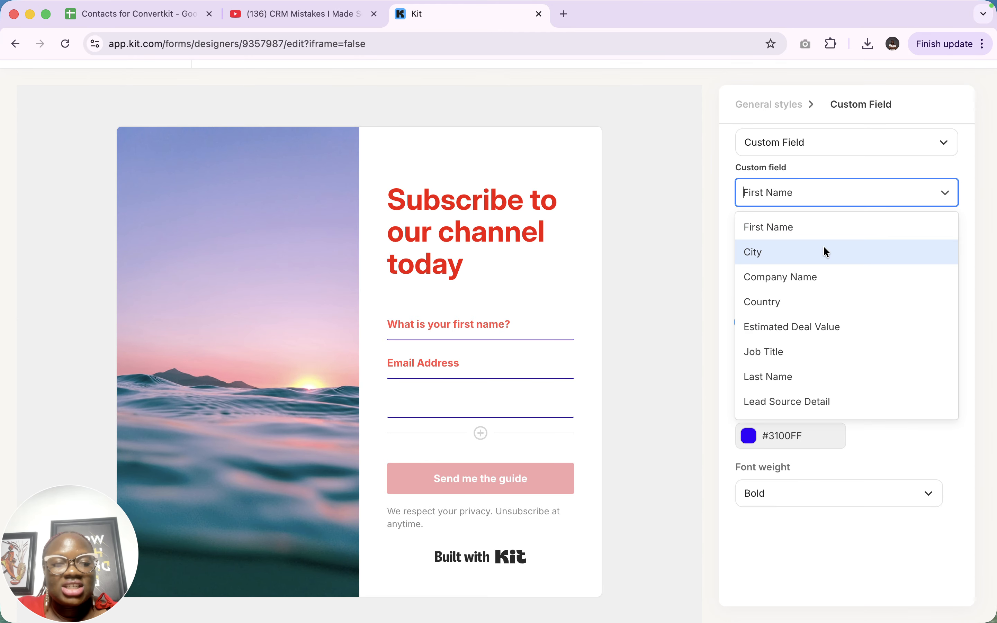
left_click(763, 356)
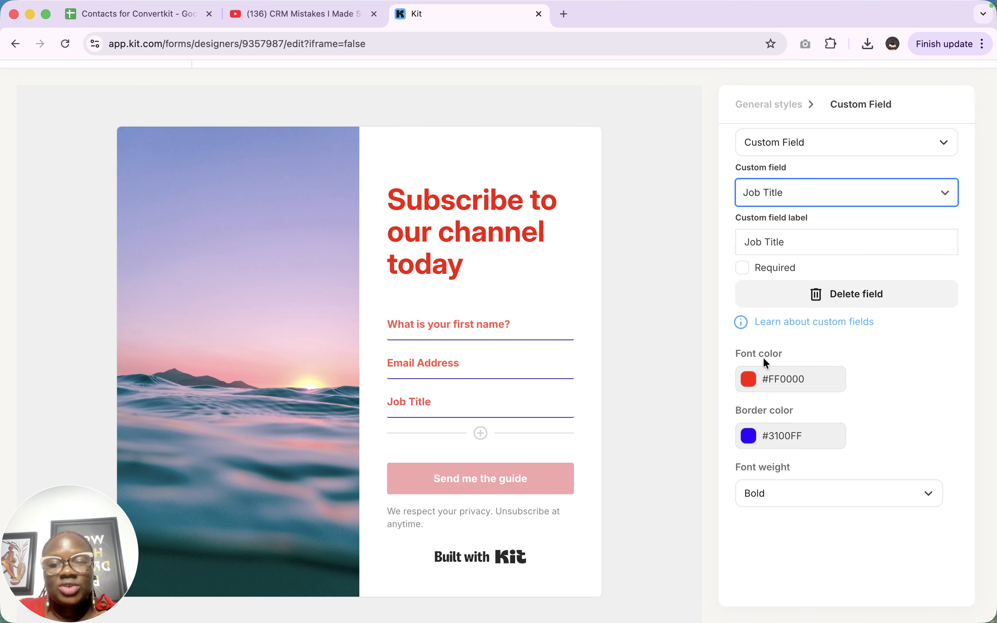
left_click(815, 200)
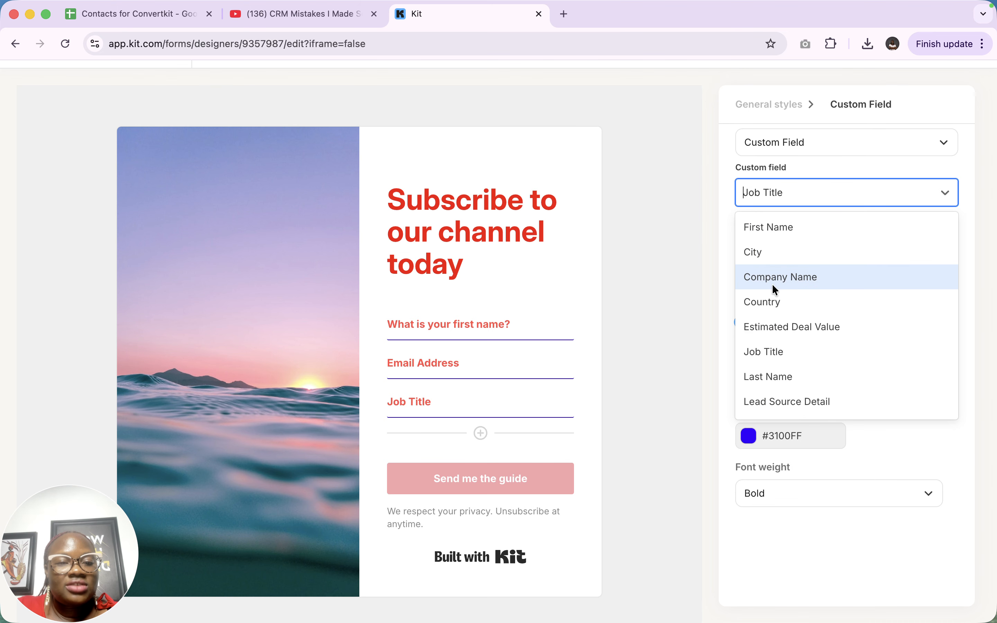
left_click(784, 281)
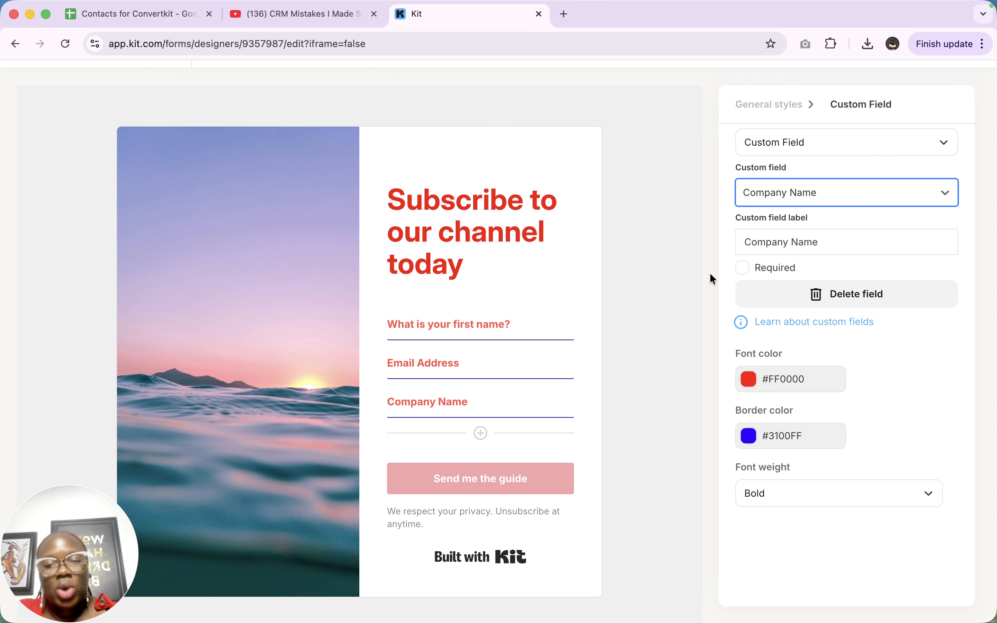
Add a Last Name custom field and move it directly below the first-name field
left_click(481, 434)
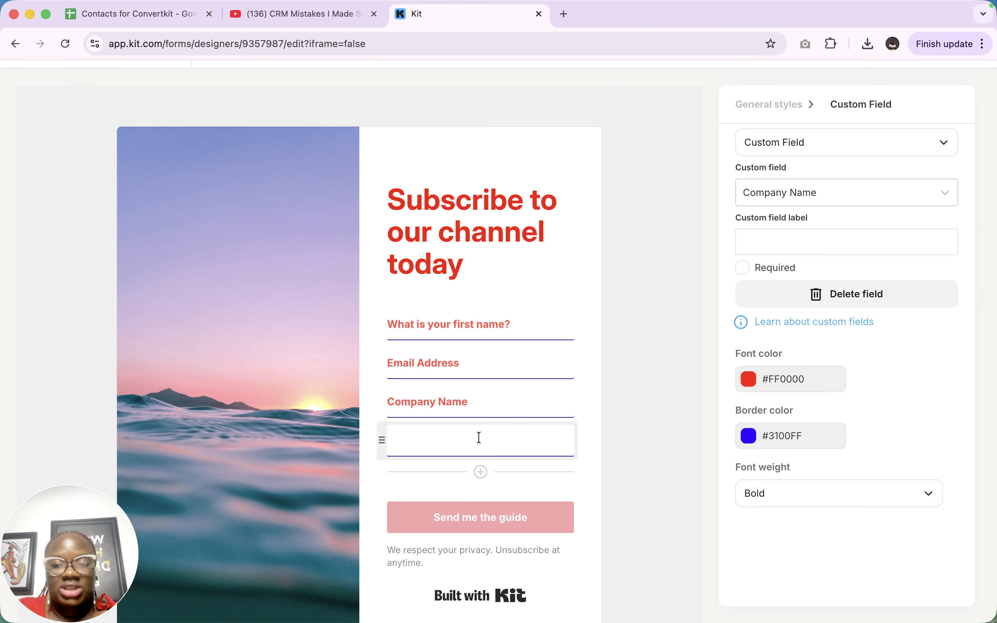
left_click(835, 190)
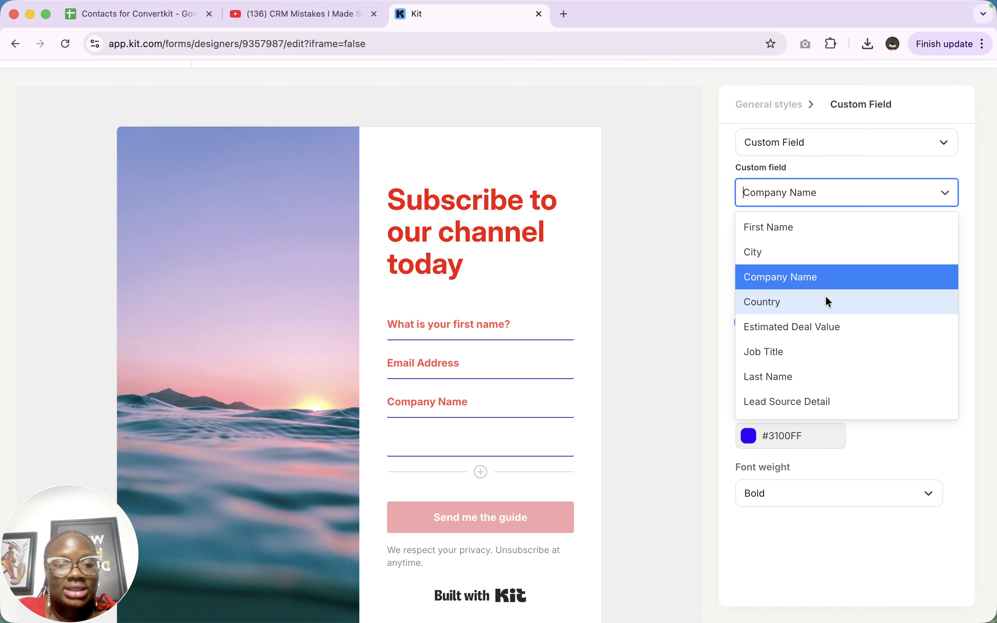
scroll(826, 303, "down", 2)
left_click(819, 303)
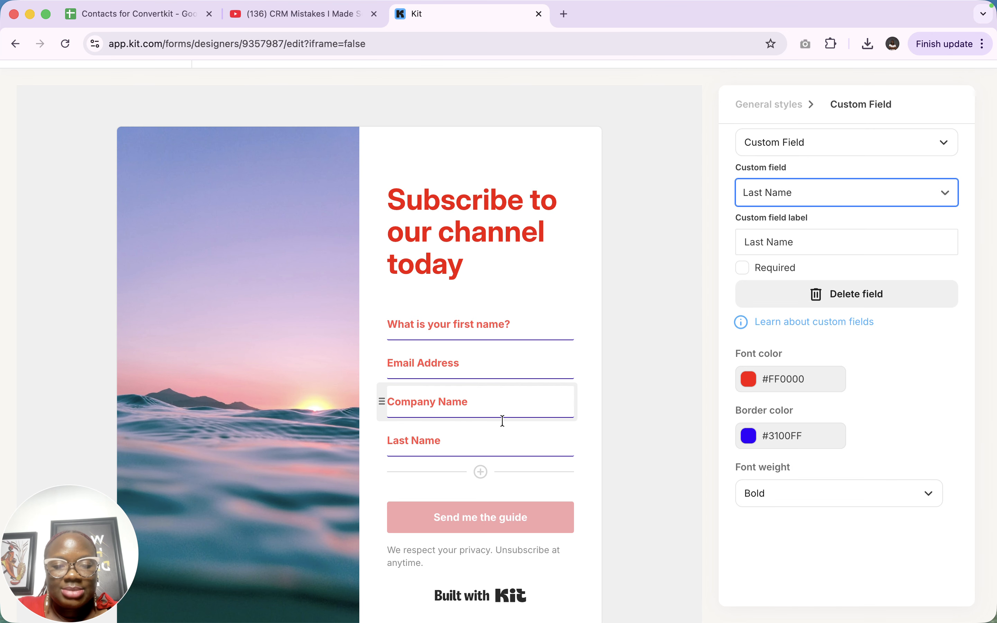
left_click_drag(382, 441, 383, 359)
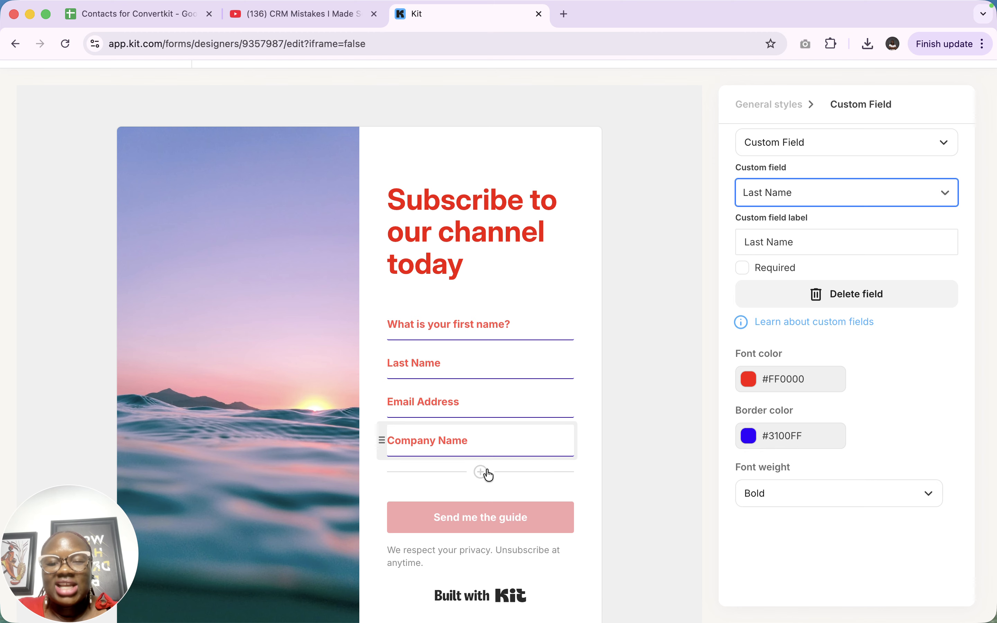
Select the form's background image, open it in the image editor and close the editor again
scroll(488, 473, "down", 3)
left_click(285, 273)
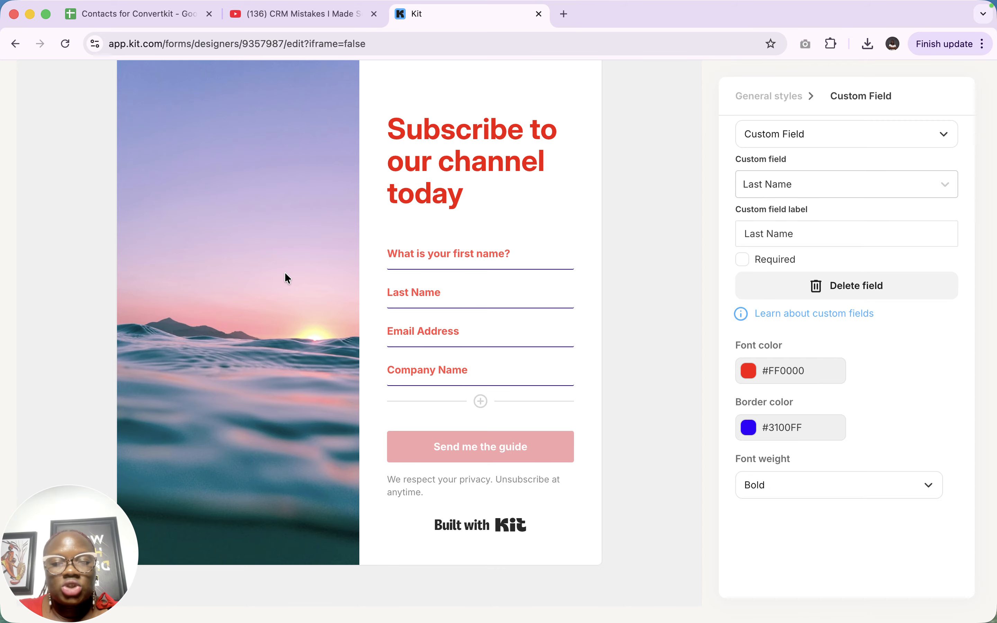
scroll(260, 469, "up", 5)
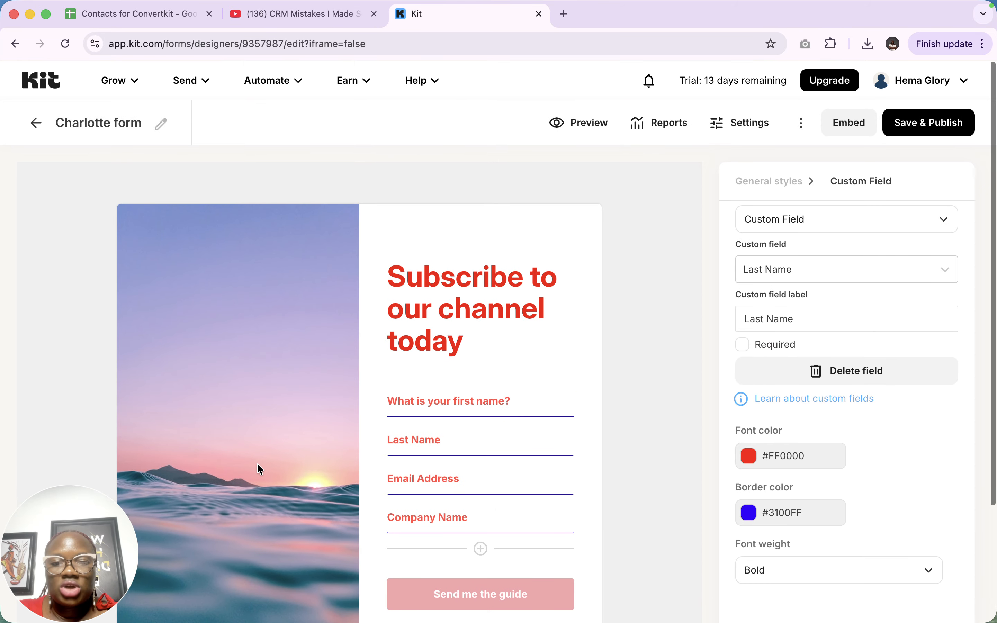
left_click(258, 469)
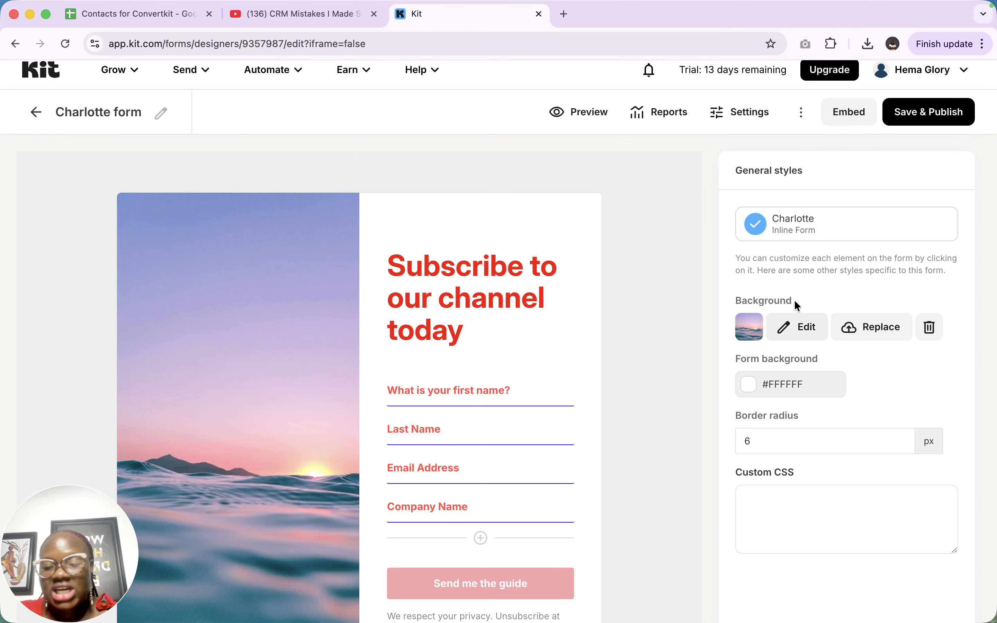
left_click(805, 335)
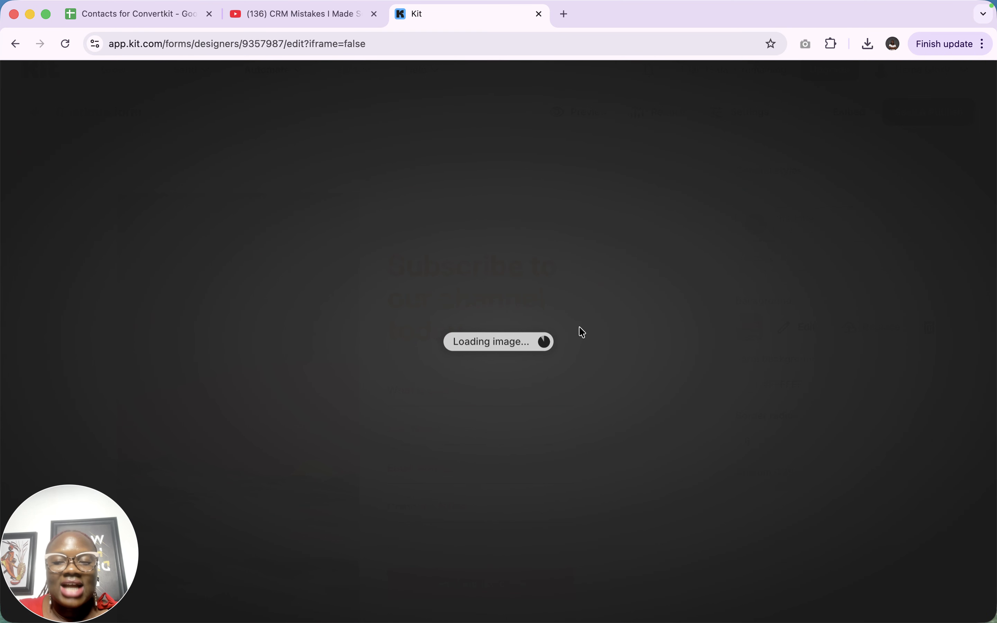
left_click(102, 87)
Open the media gallery for replacing the background image and browse the Unsplash photos
left_click(878, 334)
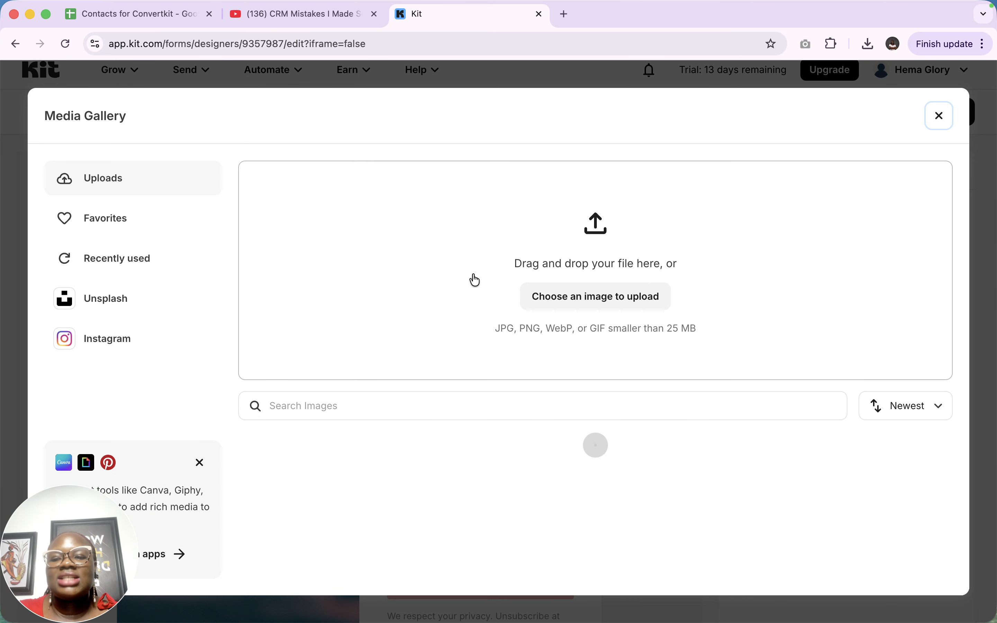
left_click(123, 306)
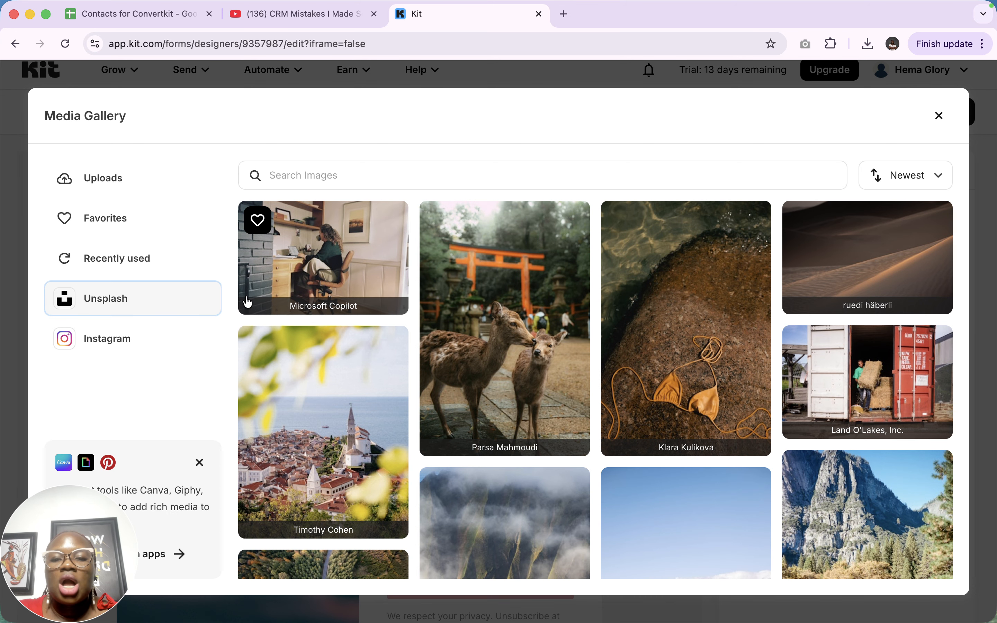
scroll(498, 377, "down", 4)
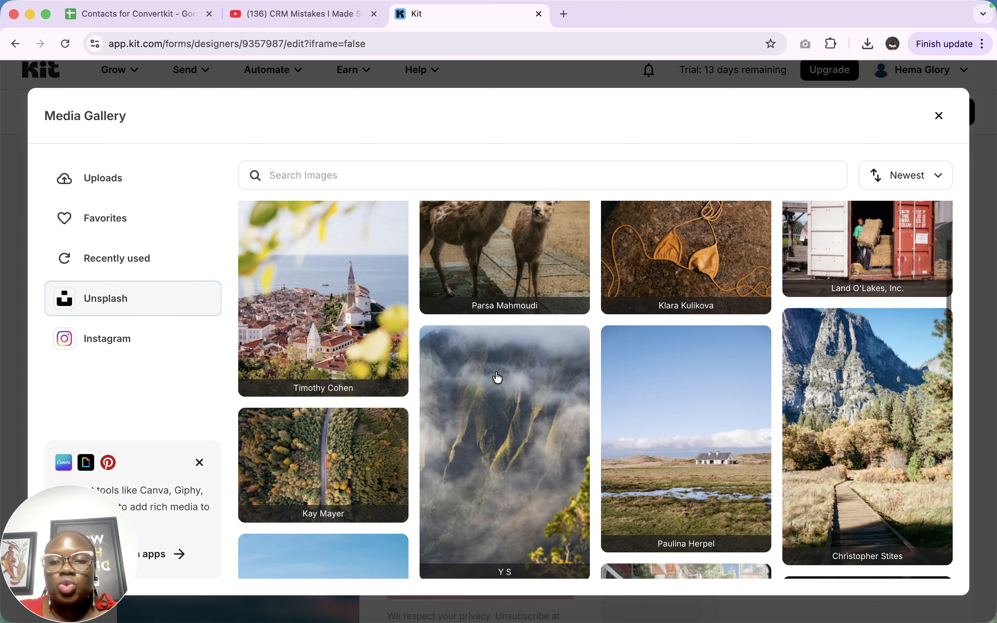
Browse the Downloads folder for an image to upload, cancel the selection, and view the Instagram photo source
left_click(89, 184)
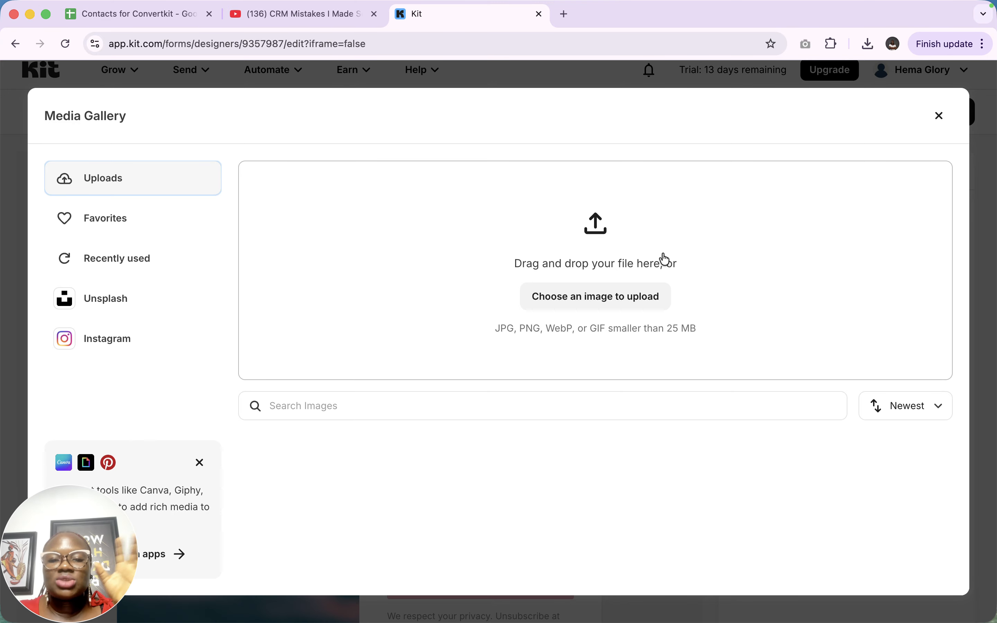
left_click(610, 292)
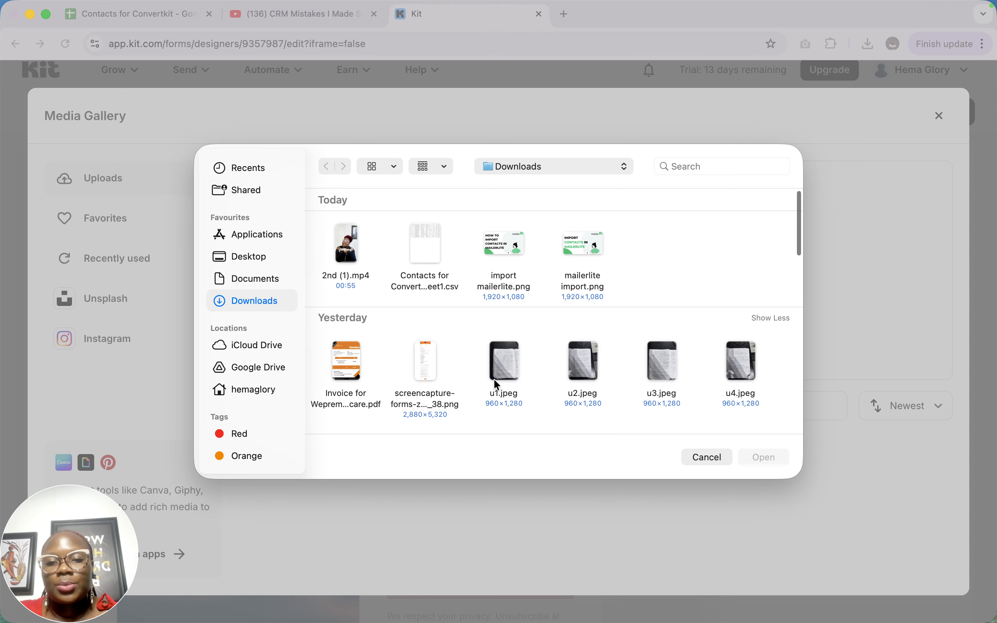
scroll(494, 380, "down", 10)
scroll(494, 380, "up", 7)
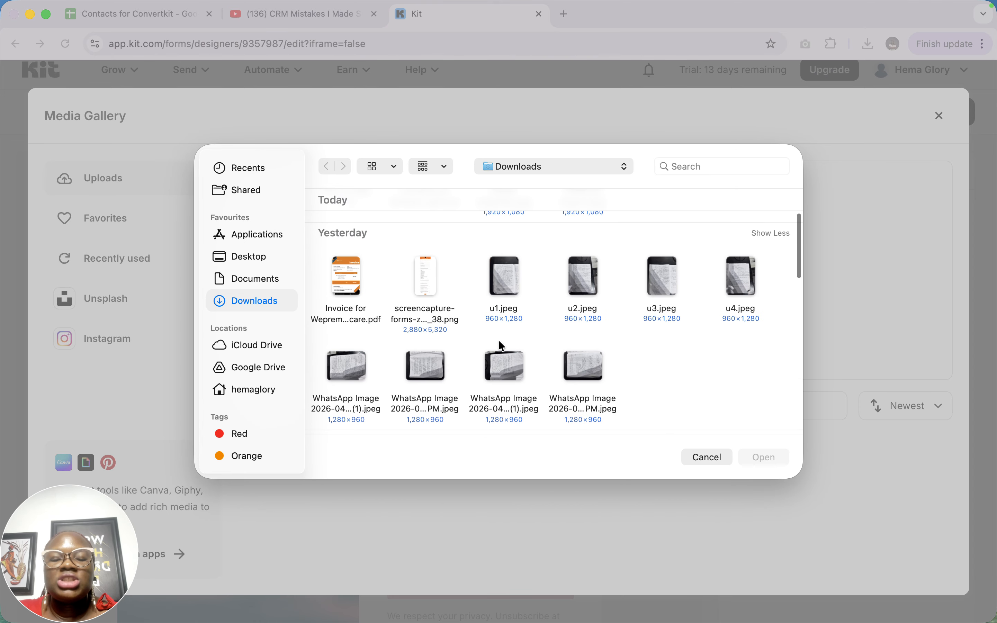
scroll(711, 428, "down", 2)
left_click(706, 458)
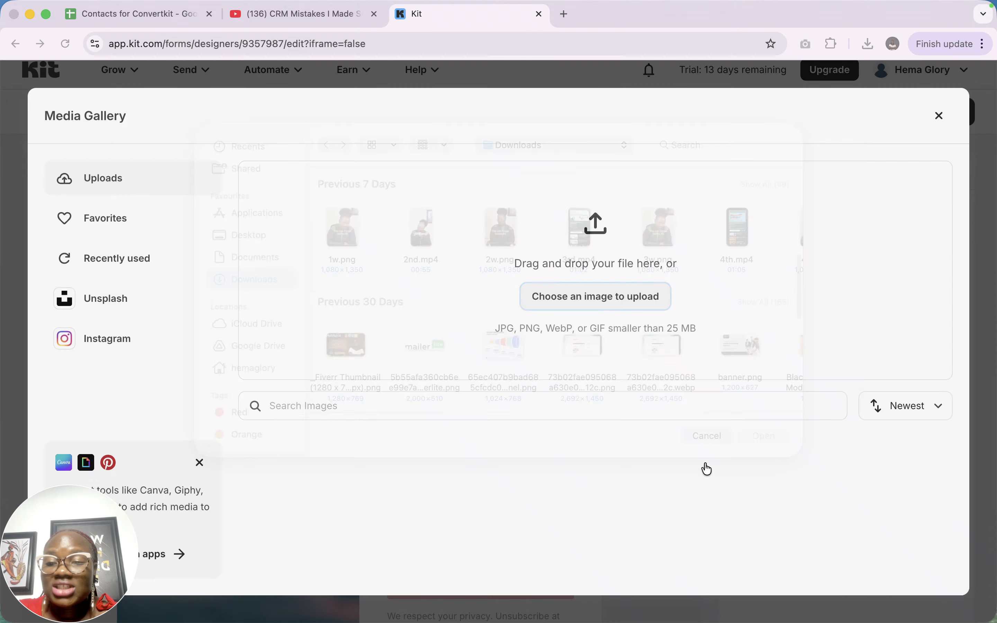
left_click(101, 307)
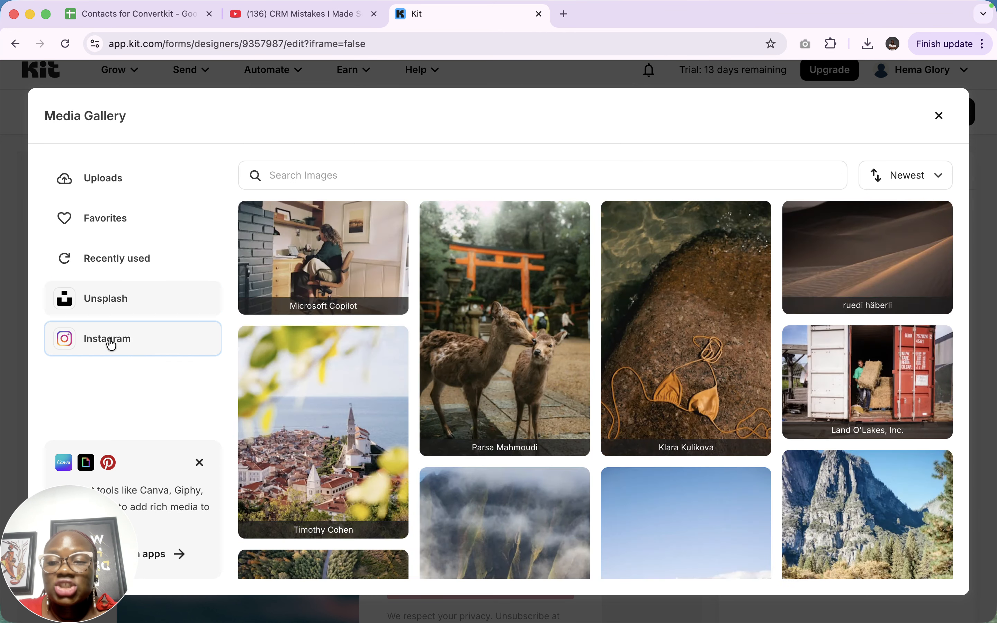
left_click(111, 344)
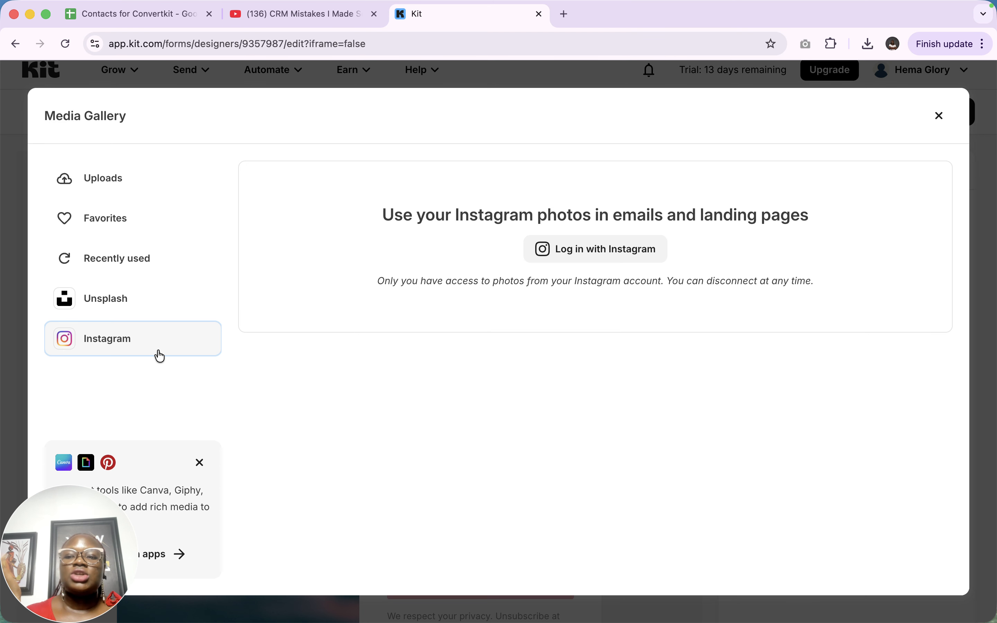
Replace the form's background image with the Unsplash photo of macramé wall hangings on a green wall
left_click(80, 305)
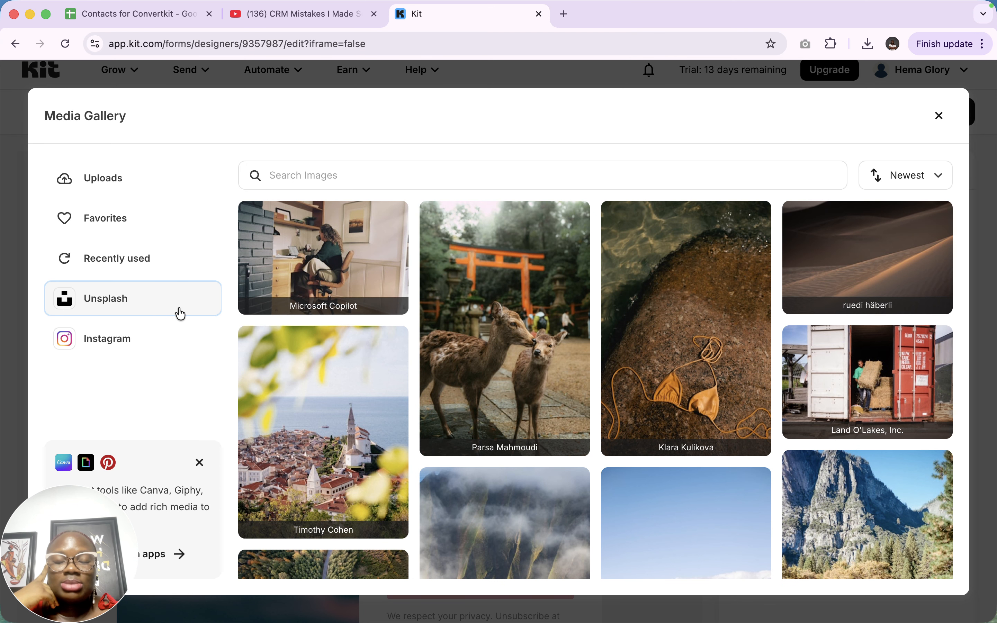
scroll(576, 383, "down", 15)
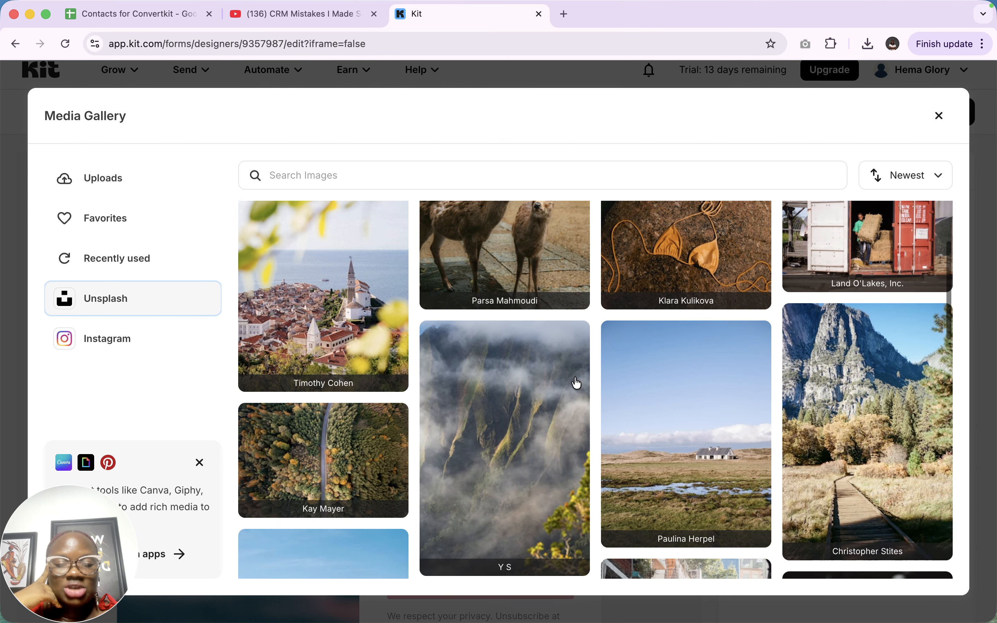
scroll(576, 383, "up", 6)
scroll(576, 383, "down", 18)
scroll(575, 378, "down", 2)
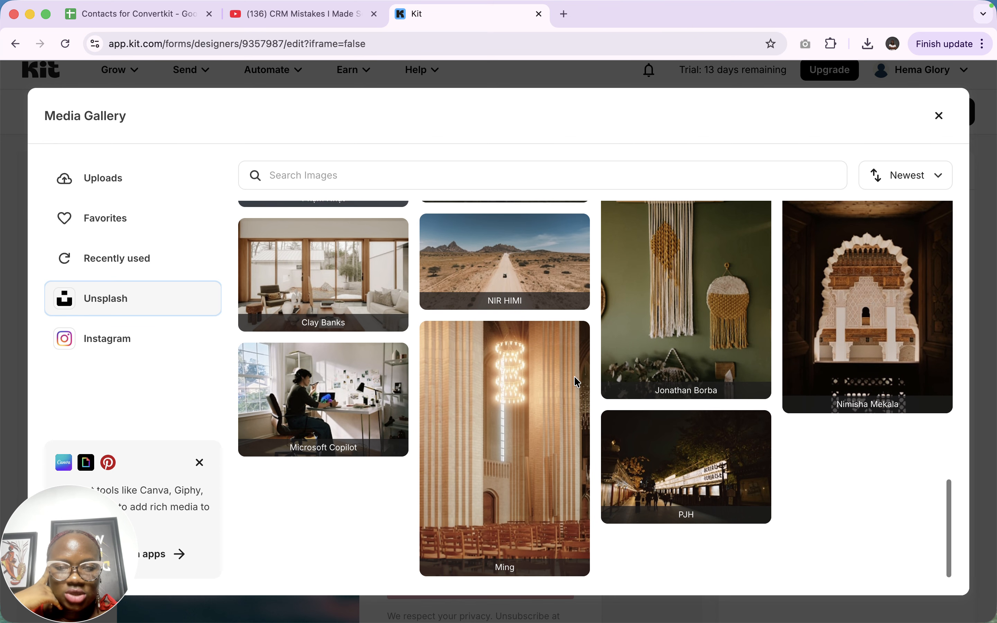
left_click(660, 351)
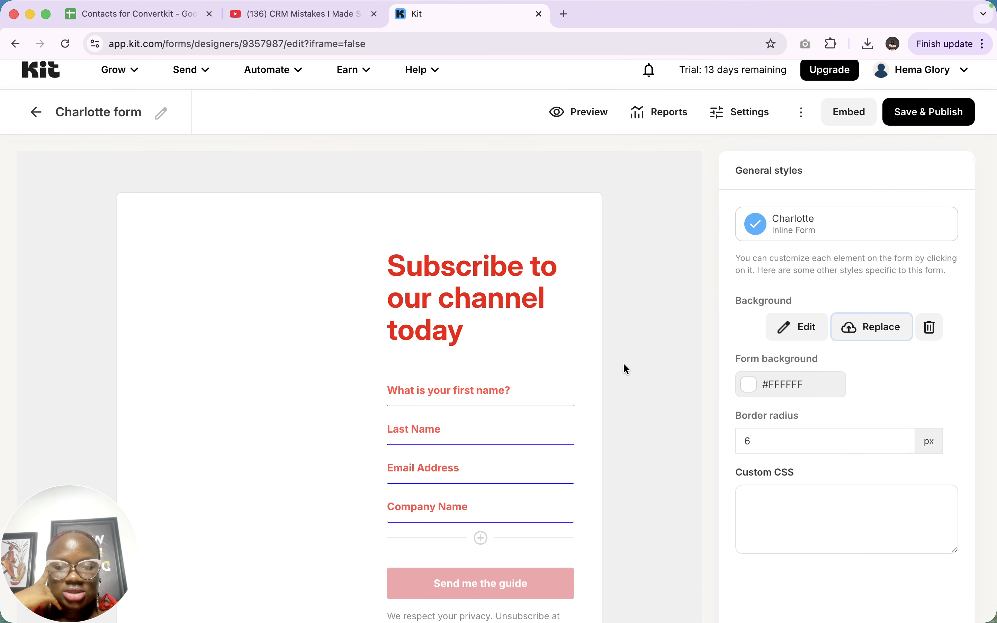
Change the text of the form's submit button to "Subscribe Now"
scroll(447, 469, "down", 4)
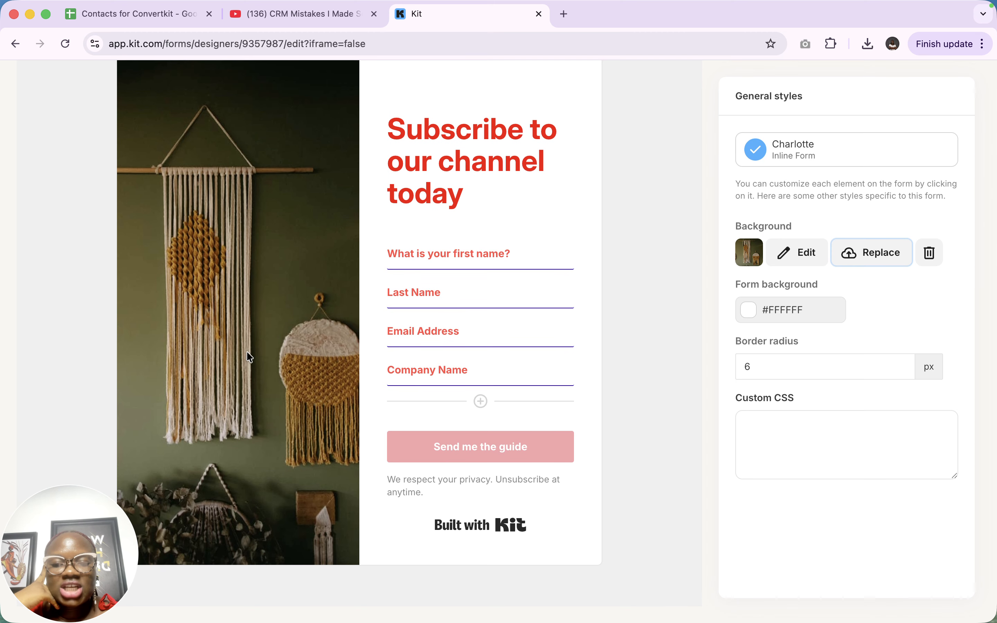
left_click(483, 453)
left_click(546, 450)
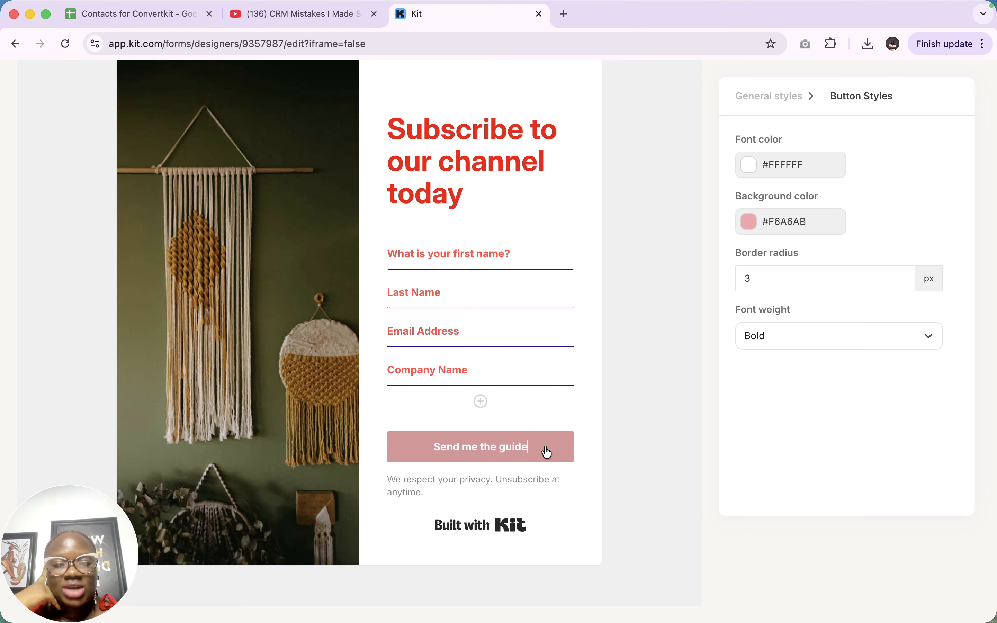
triple_click(522, 456)
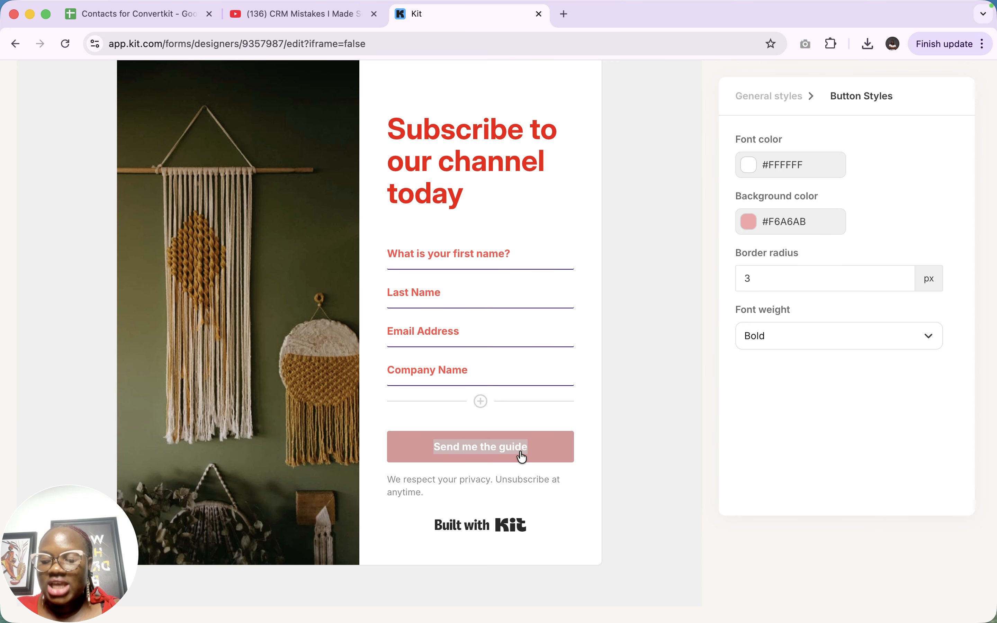
key("Caps_Lock")
type("Subscribe Now")
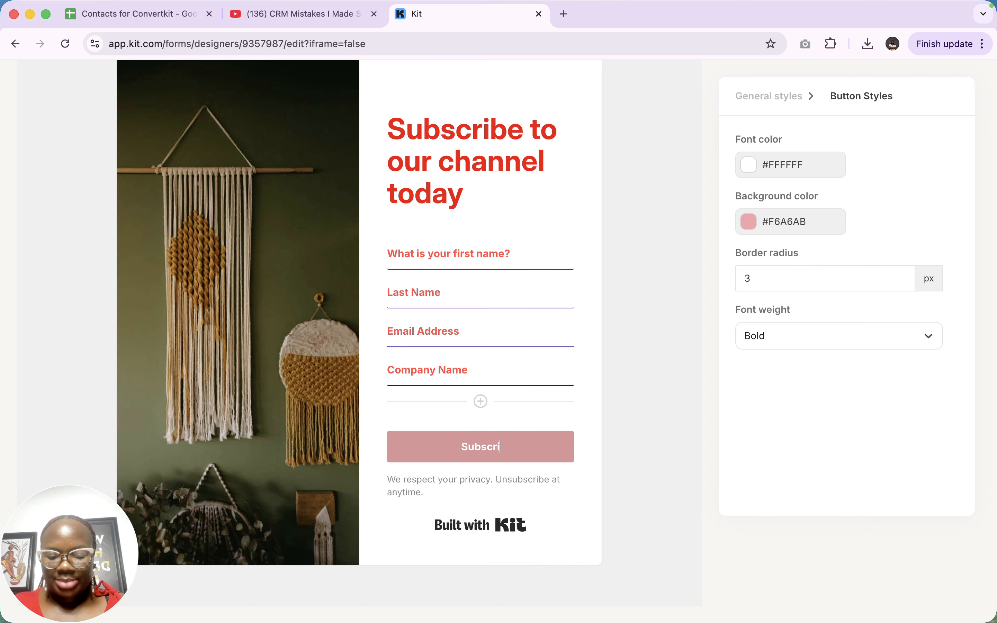
Open the submit button's background color for editing
left_click(757, 222)
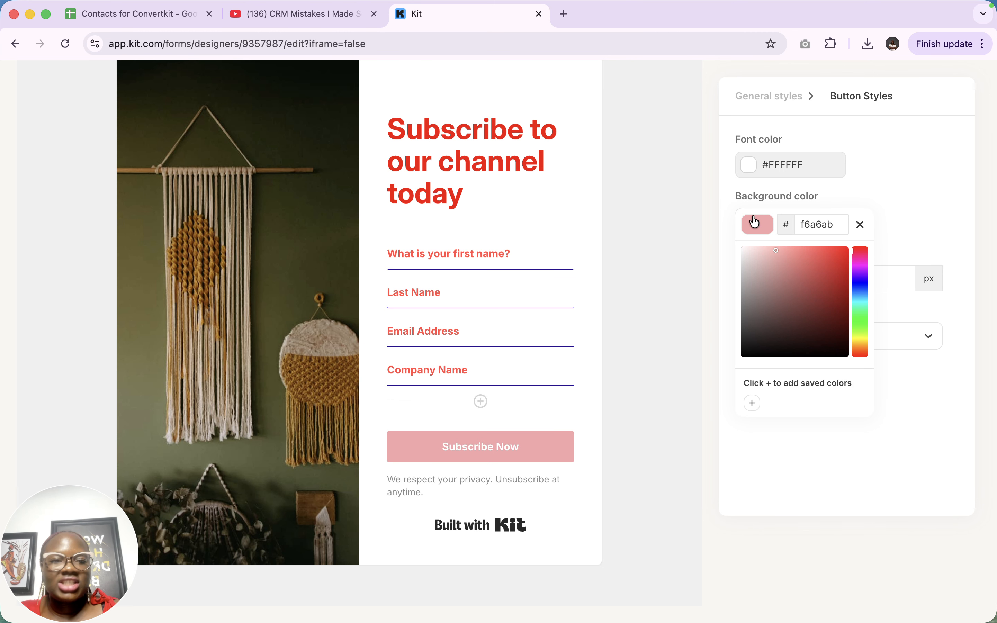